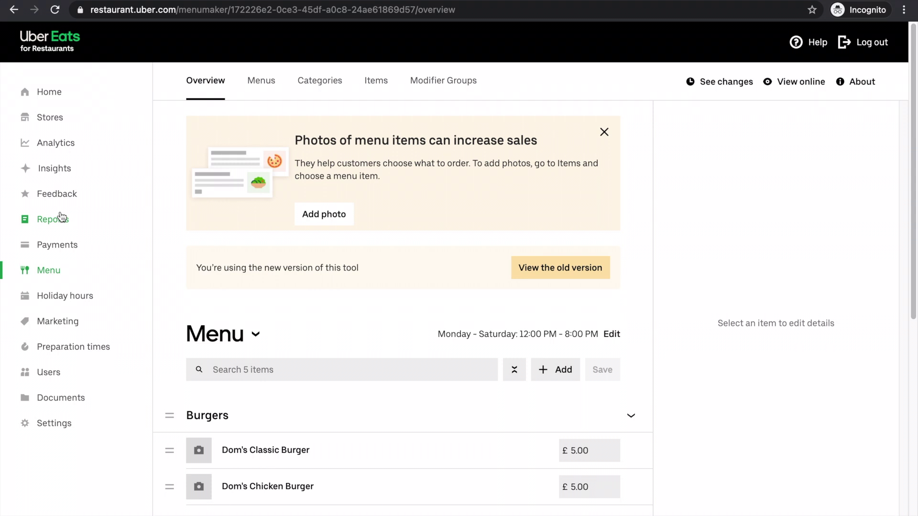
Add a new item under Burgers named 'Dom's Double Classic Burger'
scroll(115, 201, "down", 8)
scroll(234, 154, "up", 5)
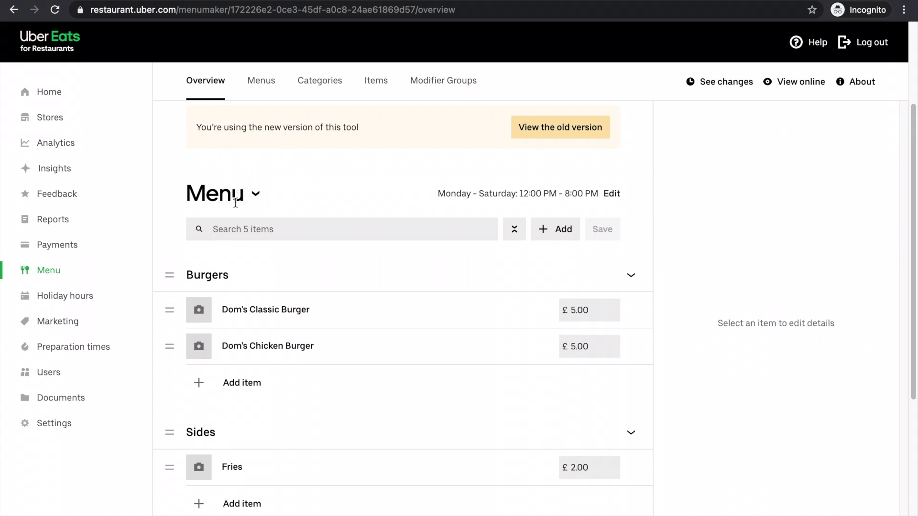
left_click(229, 381)
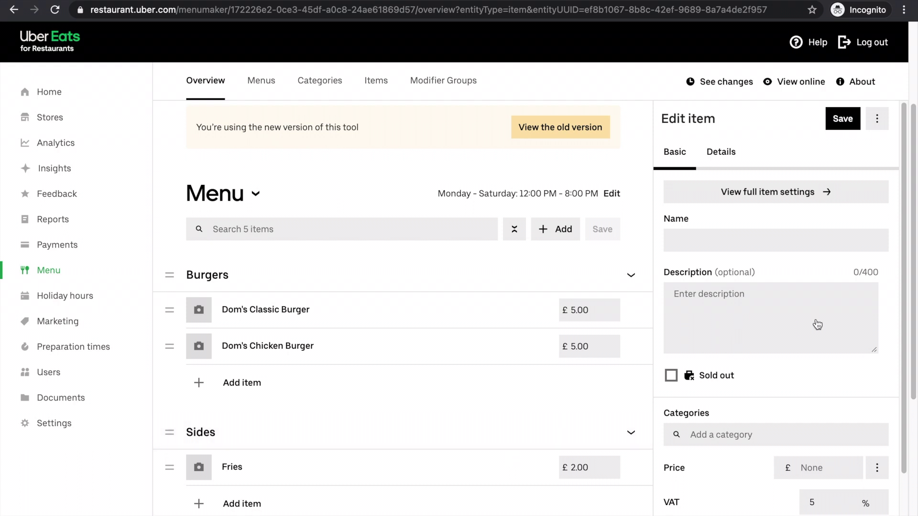
left_click(753, 234)
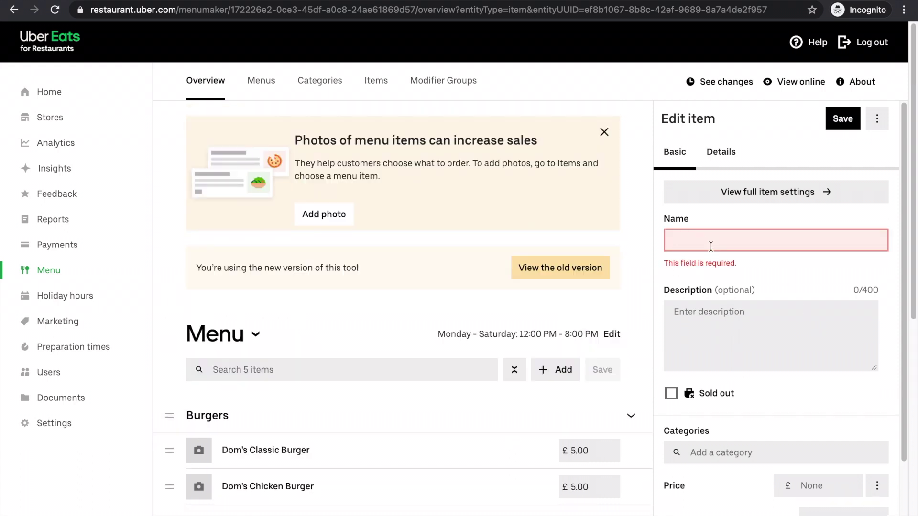
type("Dom's Double Classic Burger")
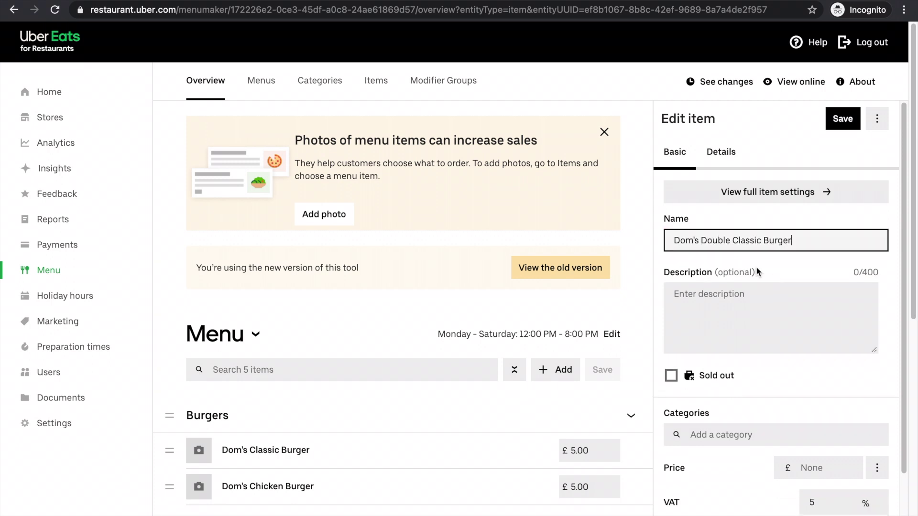
left_click(782, 268)
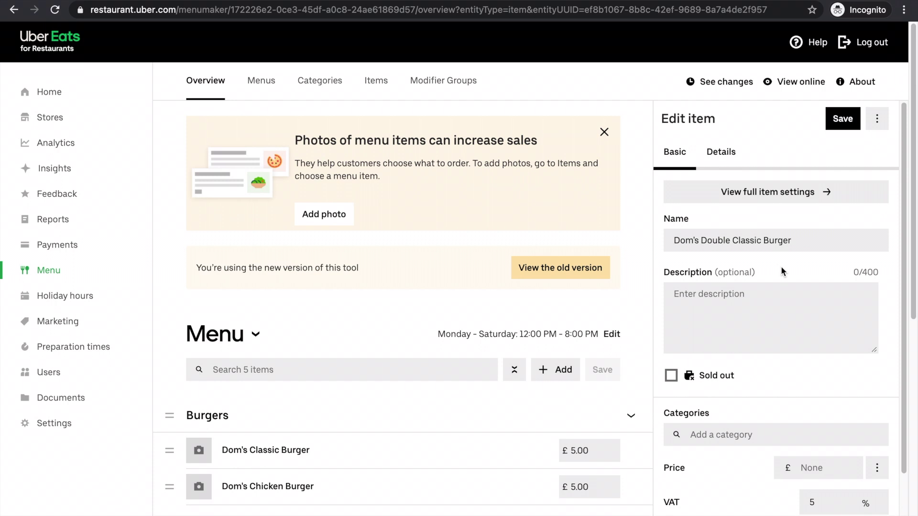
Describe it as '2 beef patties, with gherkins, bacon rashers and Dom's special burger sauce'
left_click(753, 303)
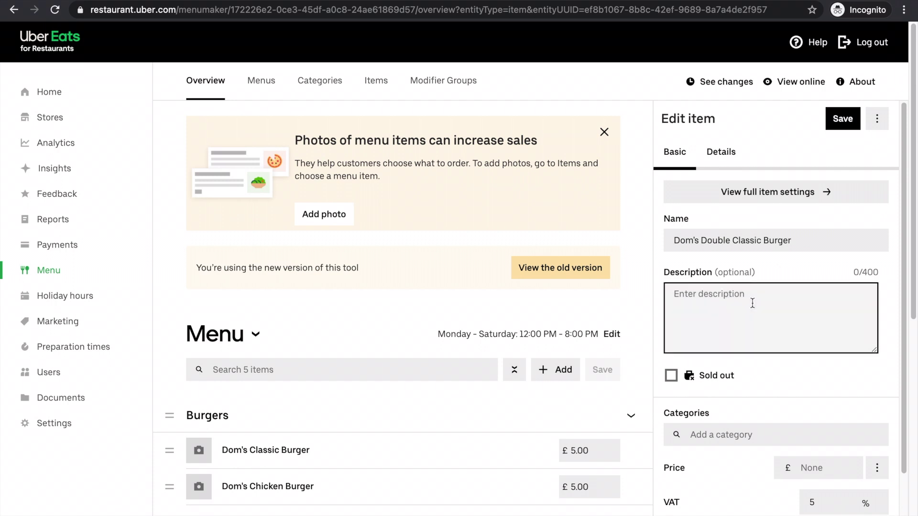
type("2 beef ")
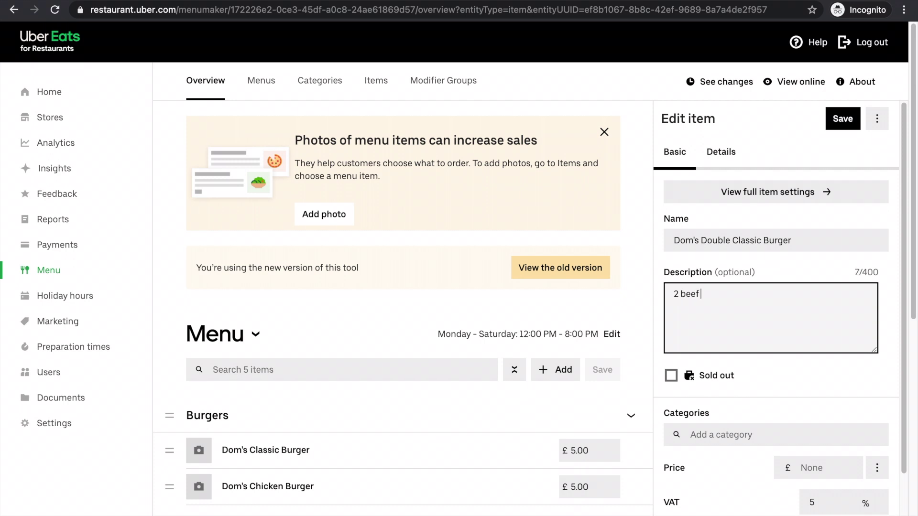
type("patties, with gherkins,")
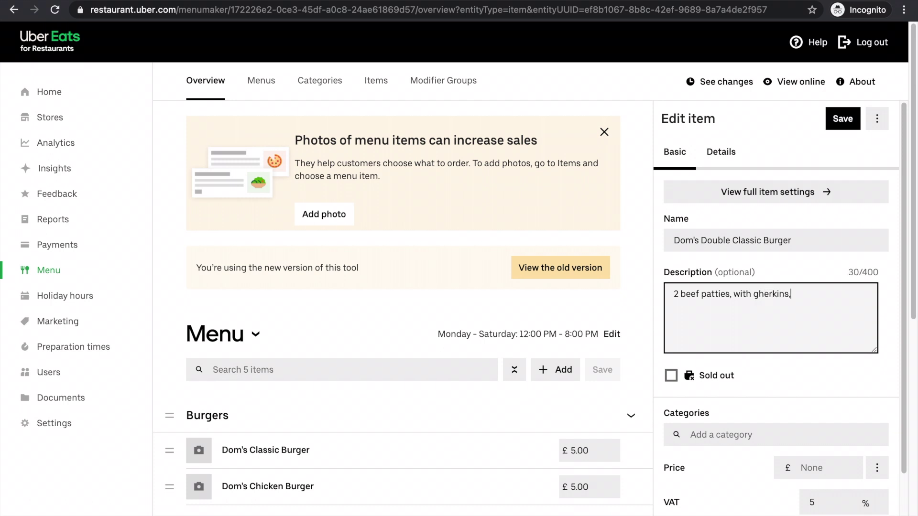
type(" bacon rashers and Dom's spec")
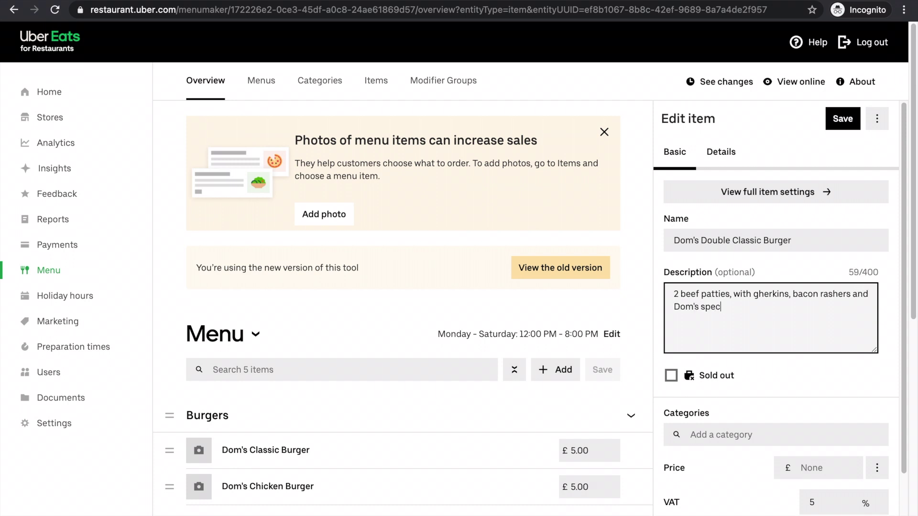
type("ial burger sauce")
scroll(819, 300, "down", 1)
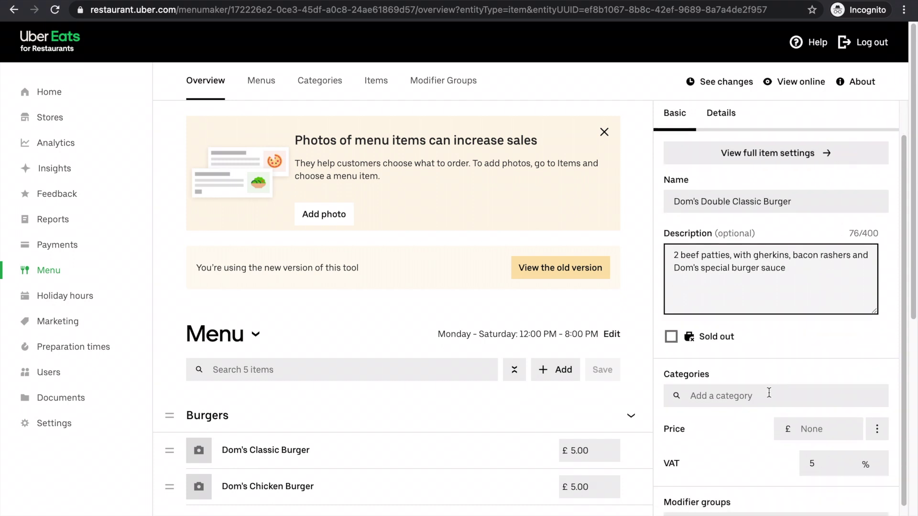
Assign the new burger to the Burgers category
scroll(393, 379, "down", 2)
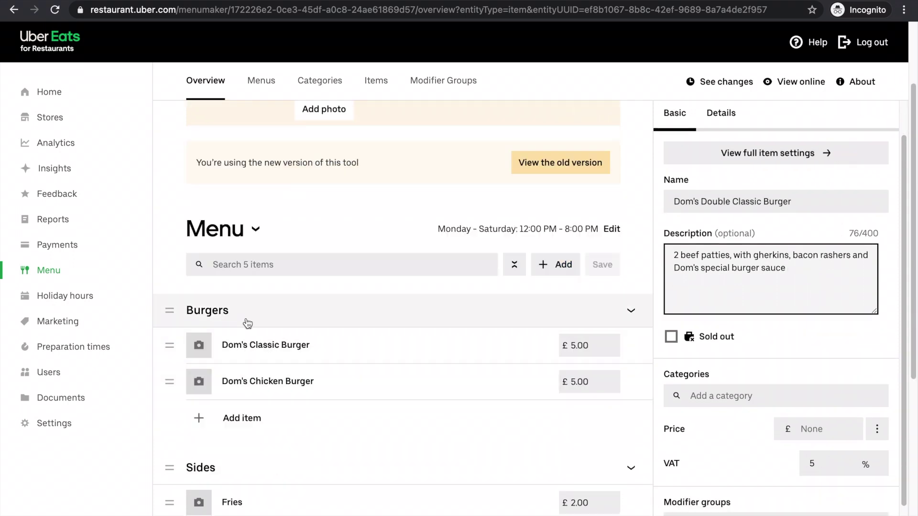
scroll(239, 323, "down", 5)
scroll(232, 297, "up", 1)
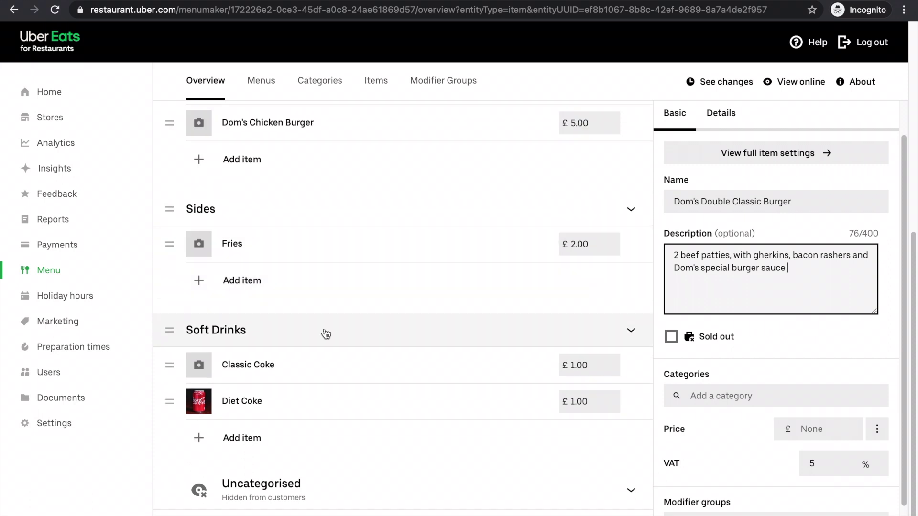
scroll(212, 324, "up", 1)
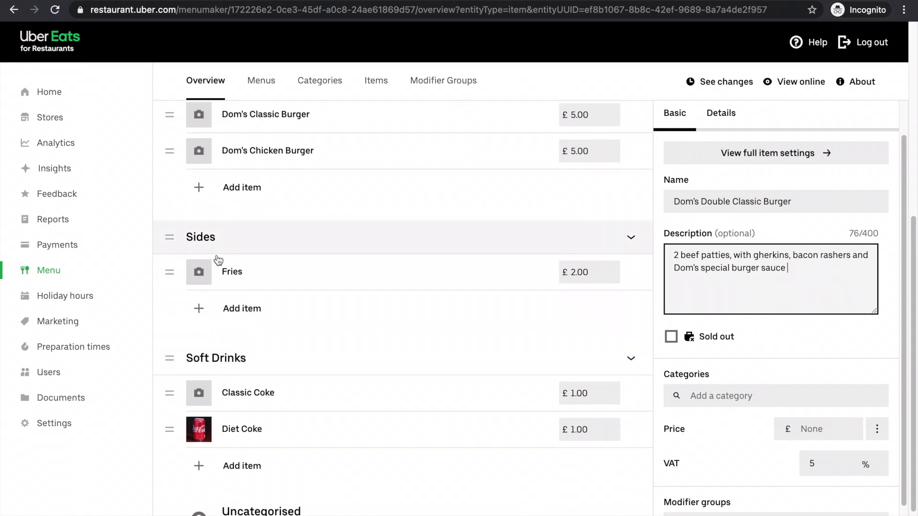
scroll(239, 278, "up", 6)
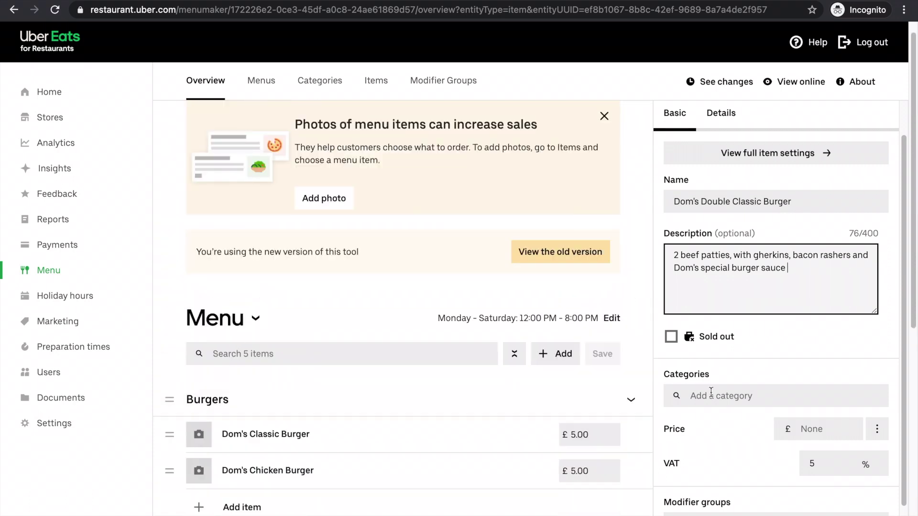
left_click(716, 388)
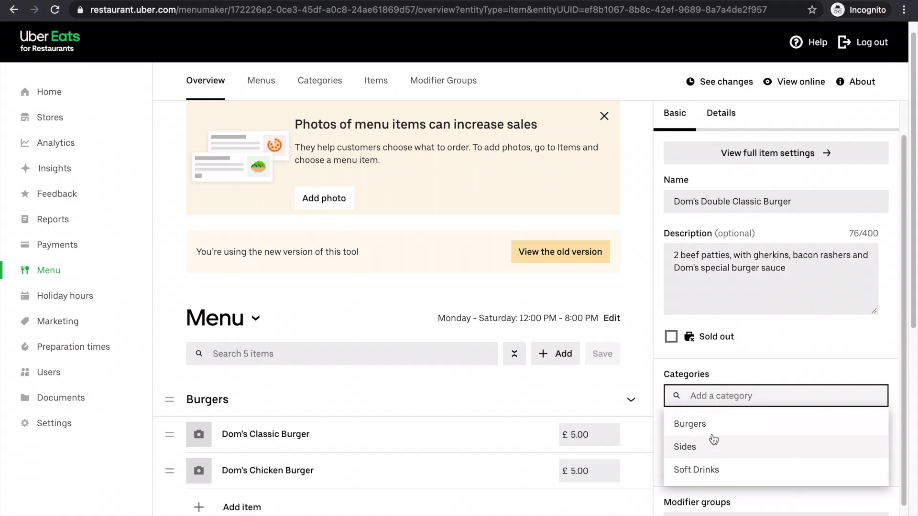
type("burger")
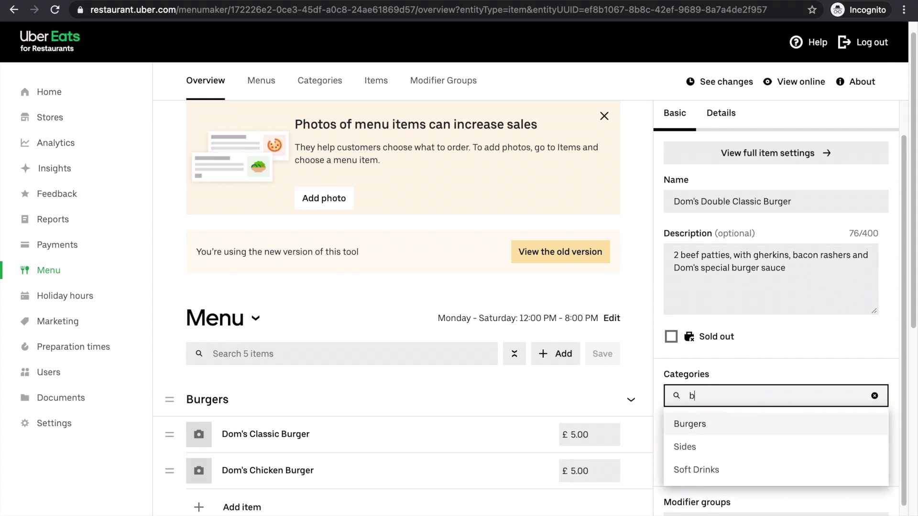
left_click(741, 424)
Set its price to £7.00 and save the item
scroll(775, 354, "down", 2)
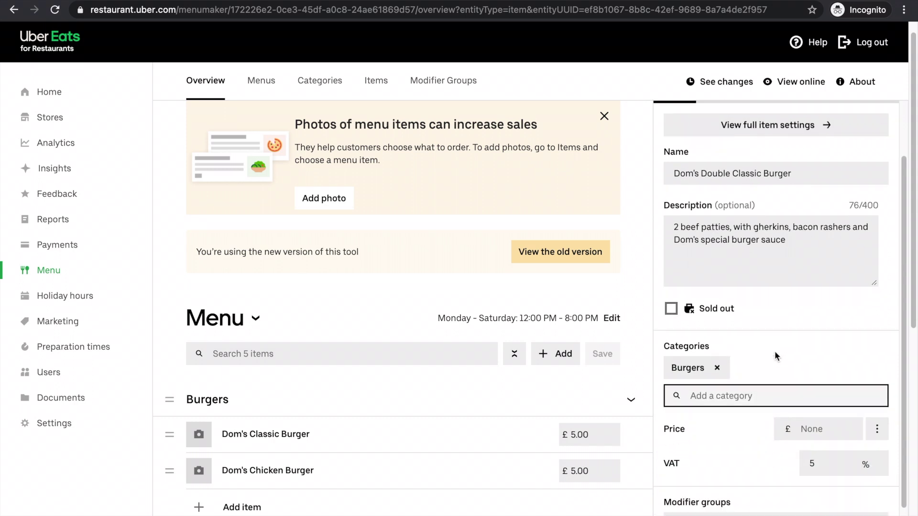
scroll(711, 374, "down", 2)
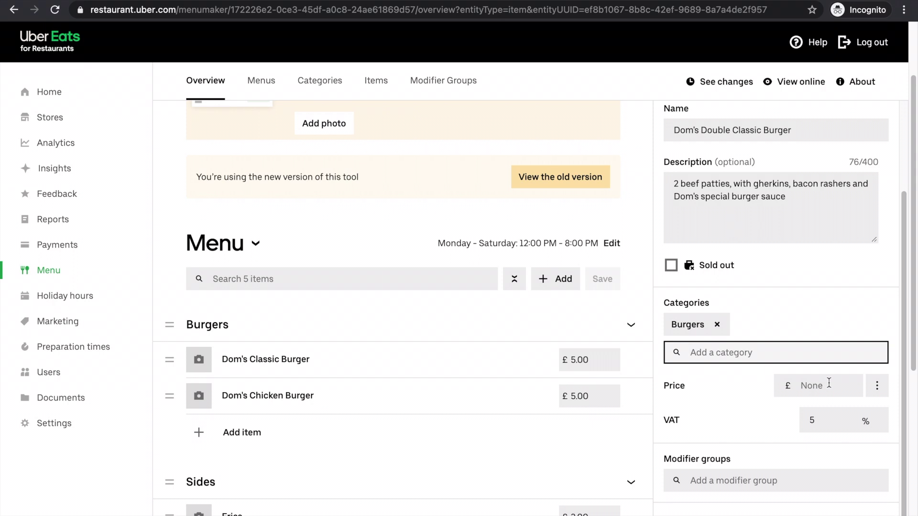
left_click(829, 383)
type("7.00")
left_click(844, 322)
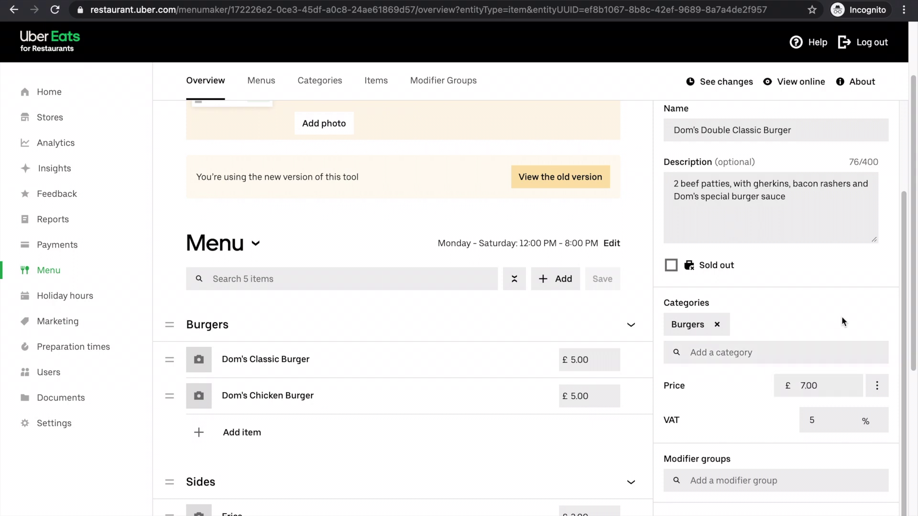
scroll(754, 371, "down", 2)
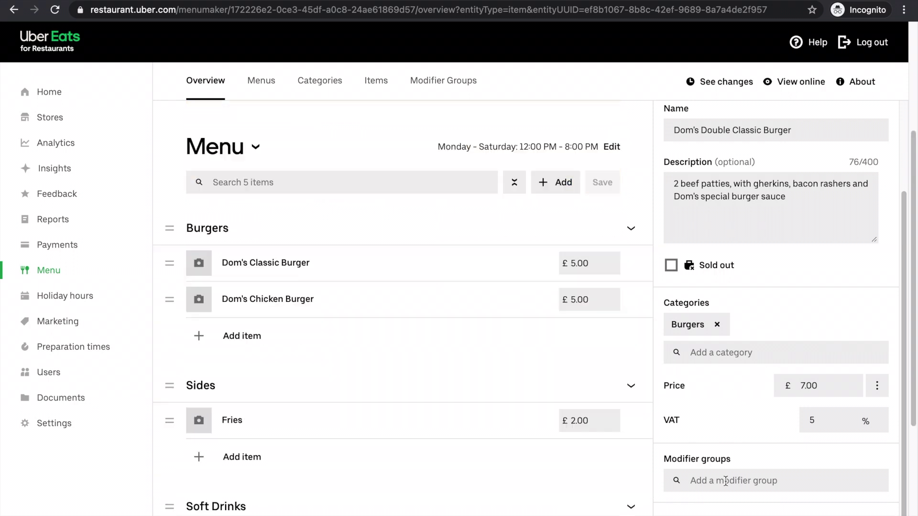
scroll(763, 356, "up", 3)
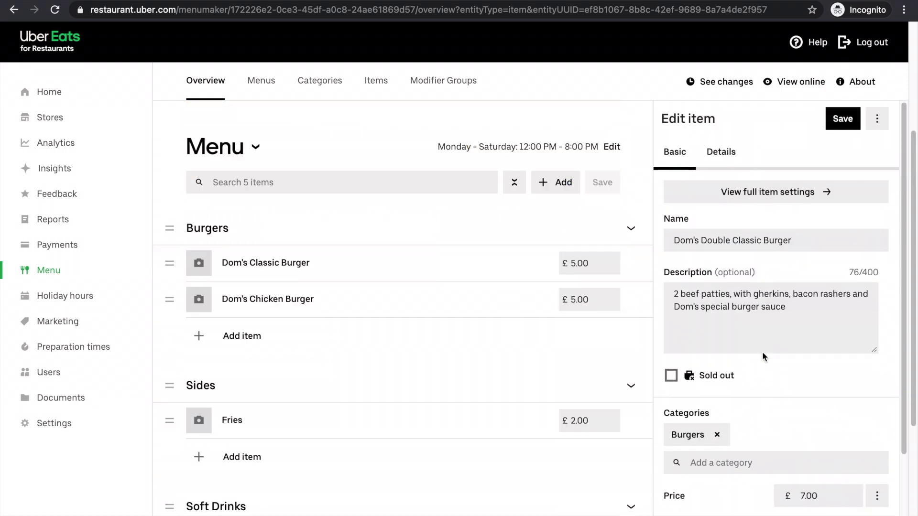
left_click(844, 118)
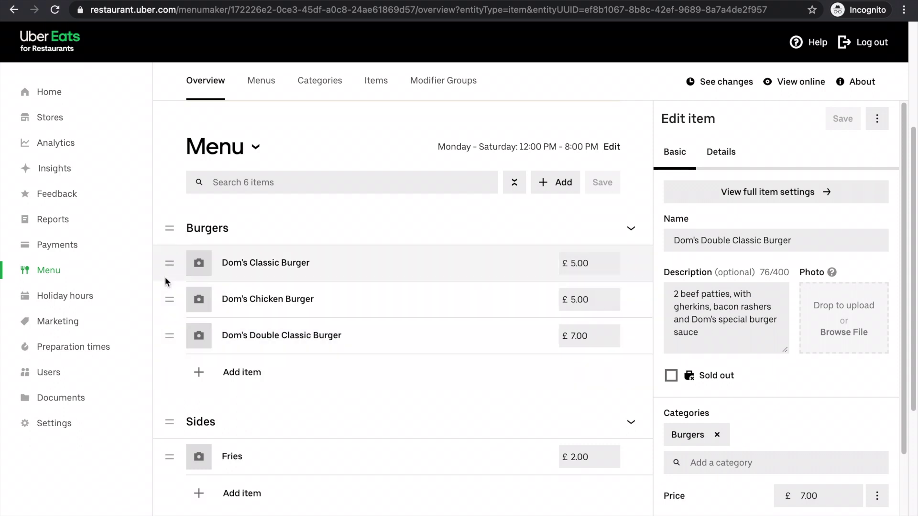
Move Dom's Double Classic Burger above Dom's Chicken Burger, save, and switch to the Items list
left_click_drag(167, 335, 168, 299)
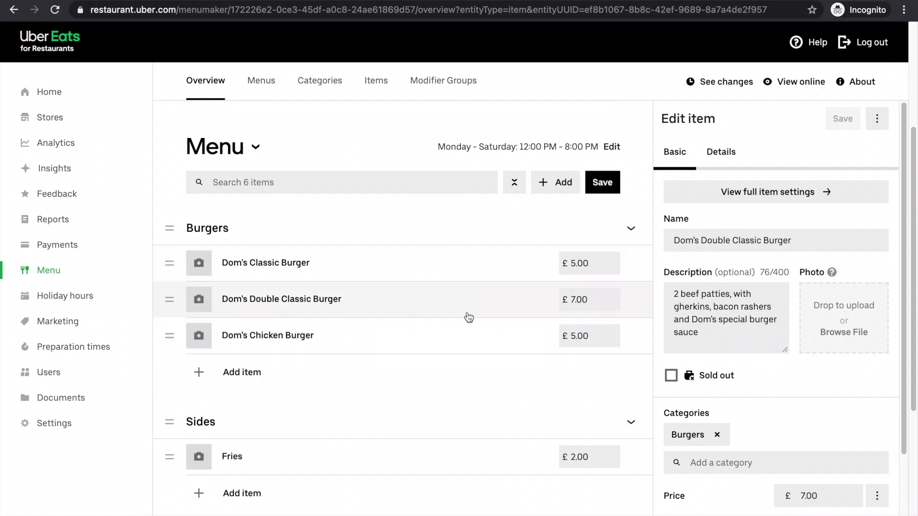
left_click(598, 183)
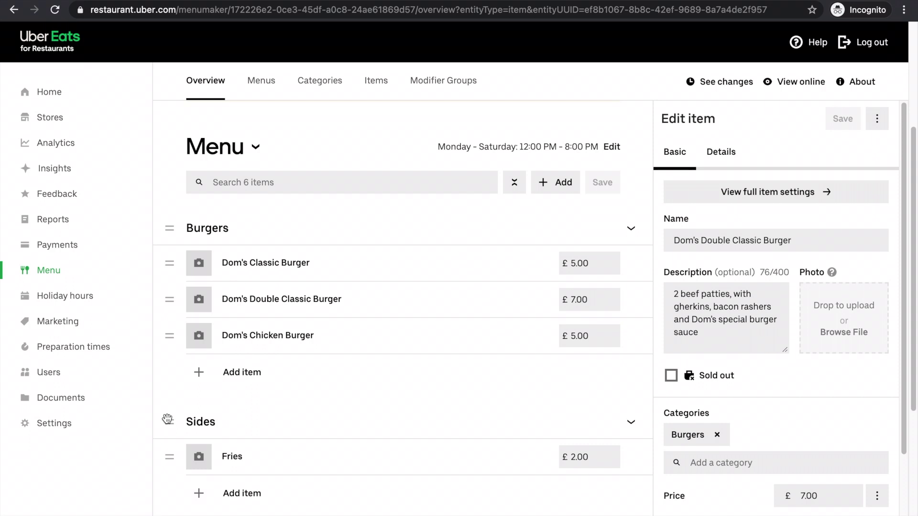
left_click_drag(169, 422, 173, 261)
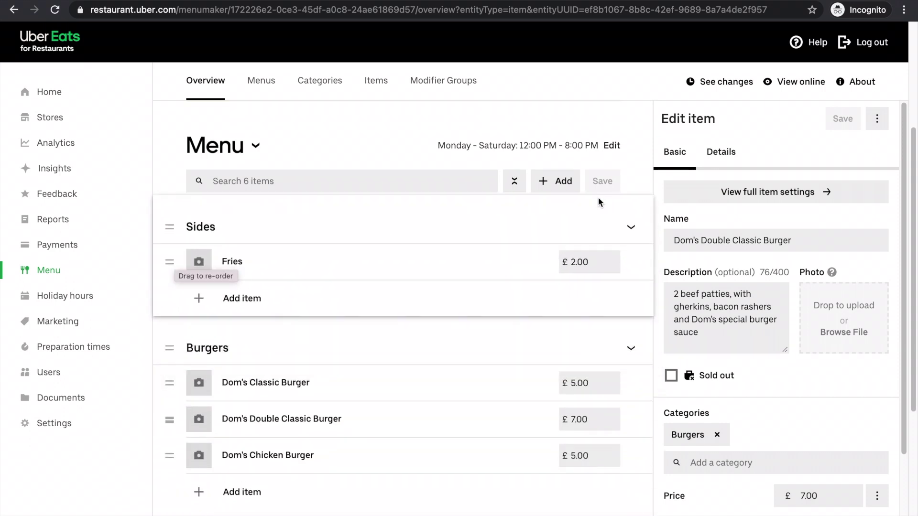
left_click_drag(178, 224, 161, 390)
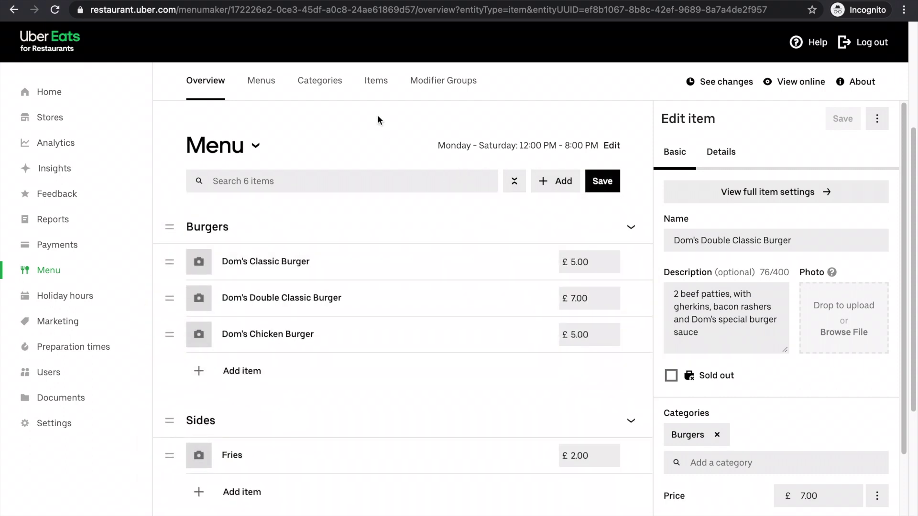
left_click(369, 82)
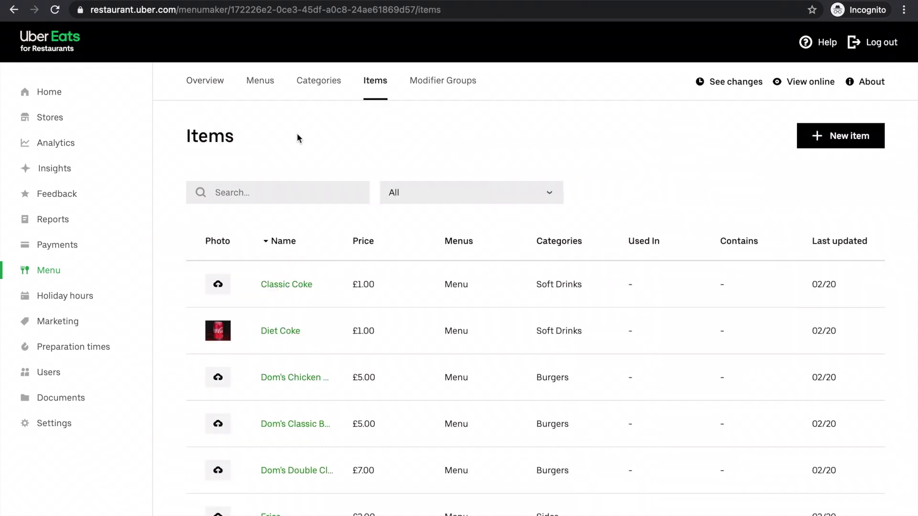
Start a blank new item form and look through its fields without filling them in
left_click(856, 136)
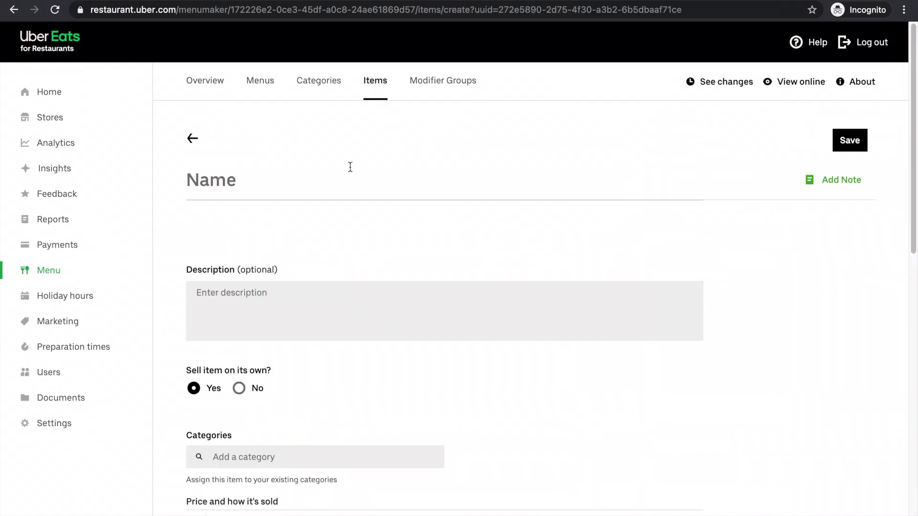
left_click(430, 263)
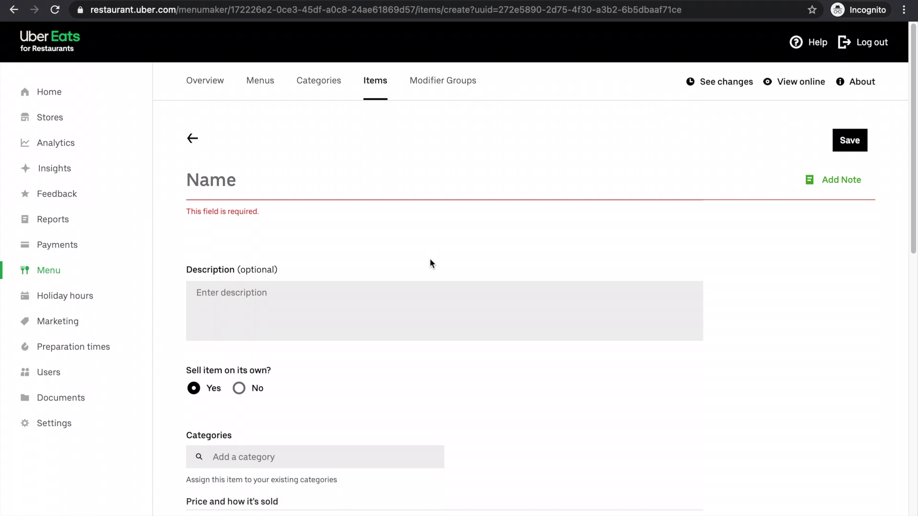
scroll(267, 299, "down", 3)
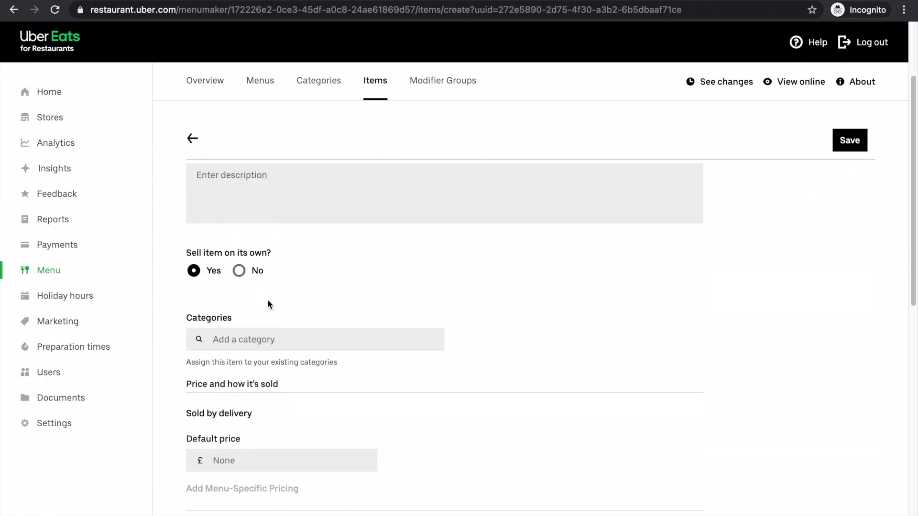
scroll(250, 338, "down", 4)
scroll(348, 317, "down", 6)
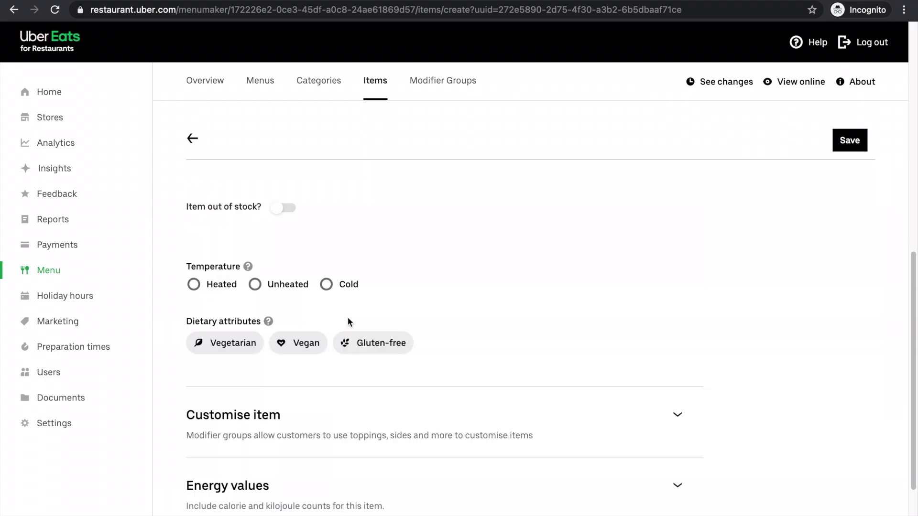
scroll(348, 321, "up", 1)
scroll(349, 329, "down", 4)
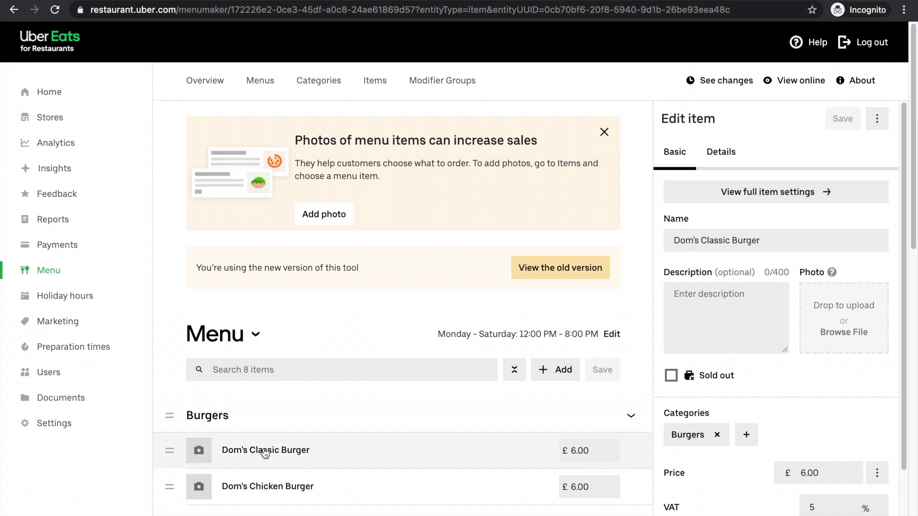
Open Dom's Classic Burger for editing in the menu overview
scroll(306, 397, "down", 2)
left_click(243, 382)
left_click(254, 336)
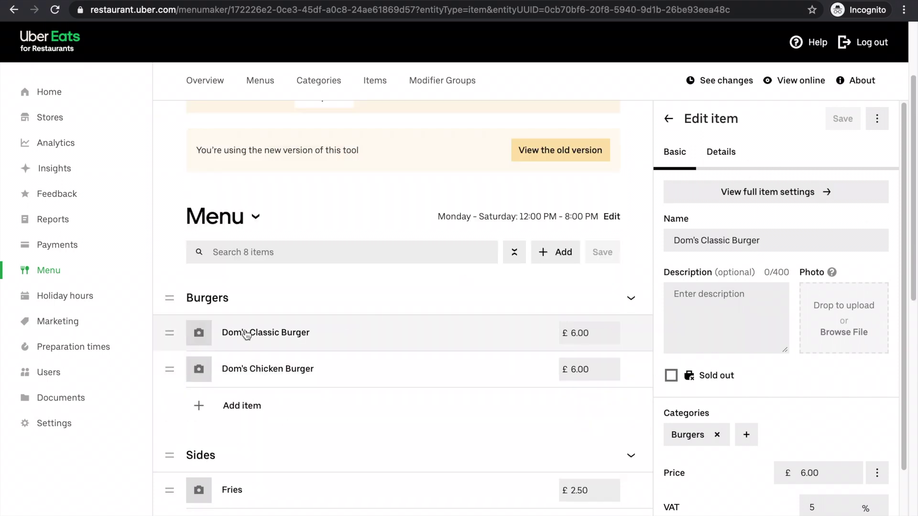
left_click(248, 364)
left_click(263, 336)
Give it the description 'Classic burger with cheese' and save
left_click(693, 298)
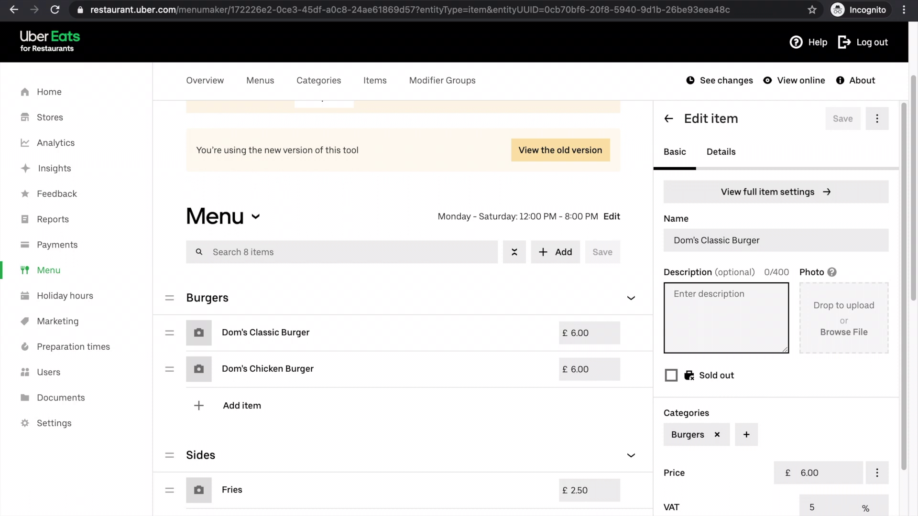
type("Classic burger wi")
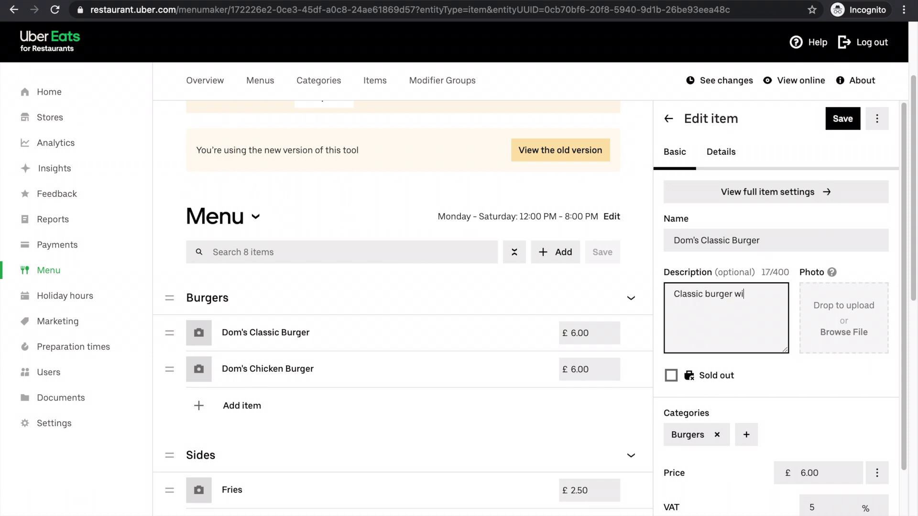
type("th cheese")
scroll(821, 280, "down", 2)
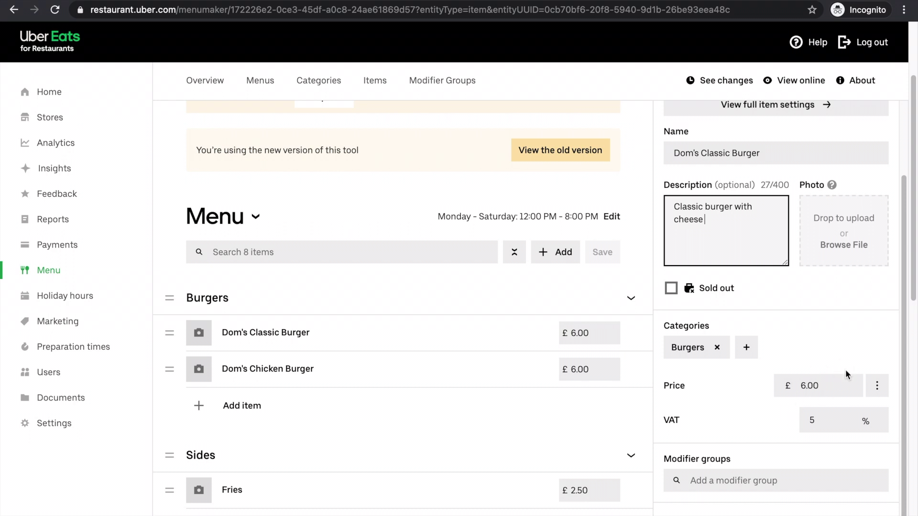
scroll(739, 363, "down", 4)
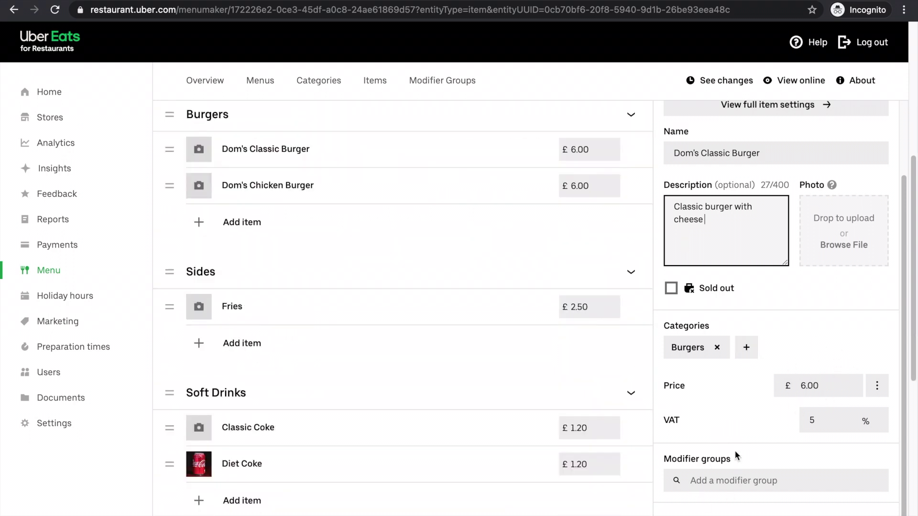
scroll(742, 415, "up", 5)
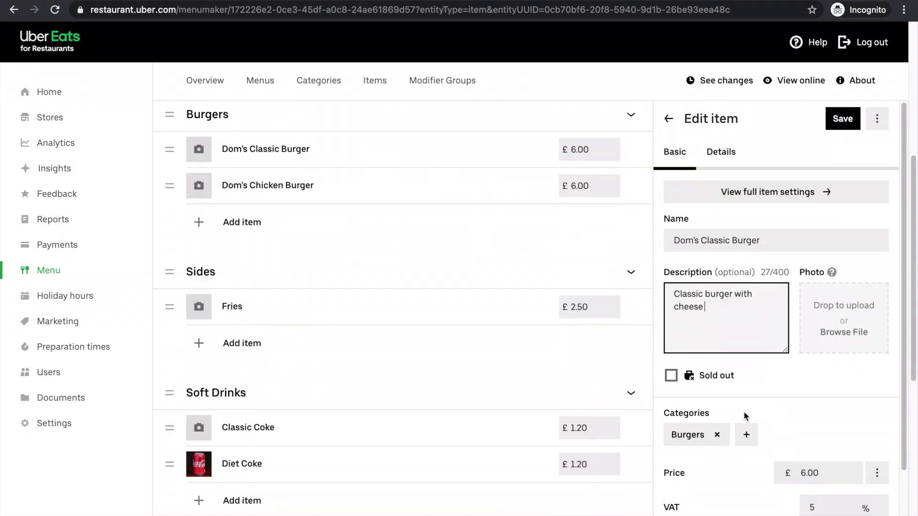
left_click(853, 120)
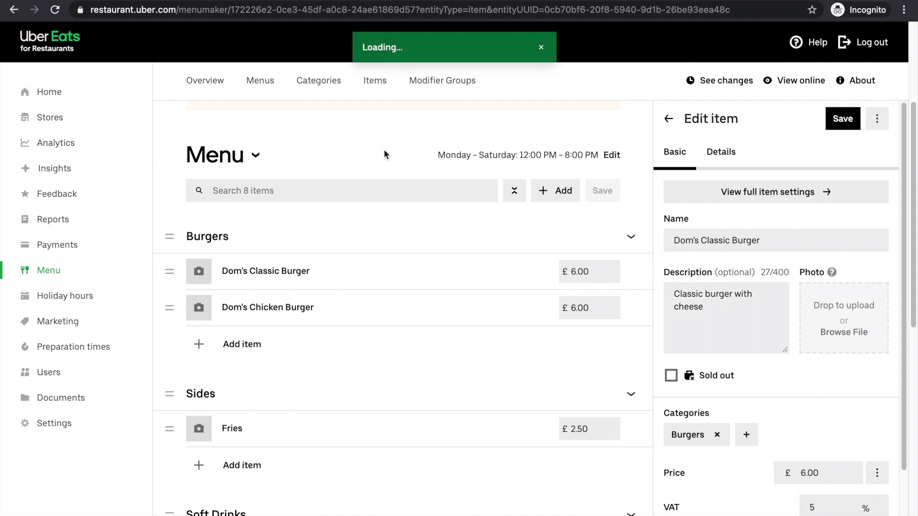
Search the Items list for 'classi'
left_click(375, 94)
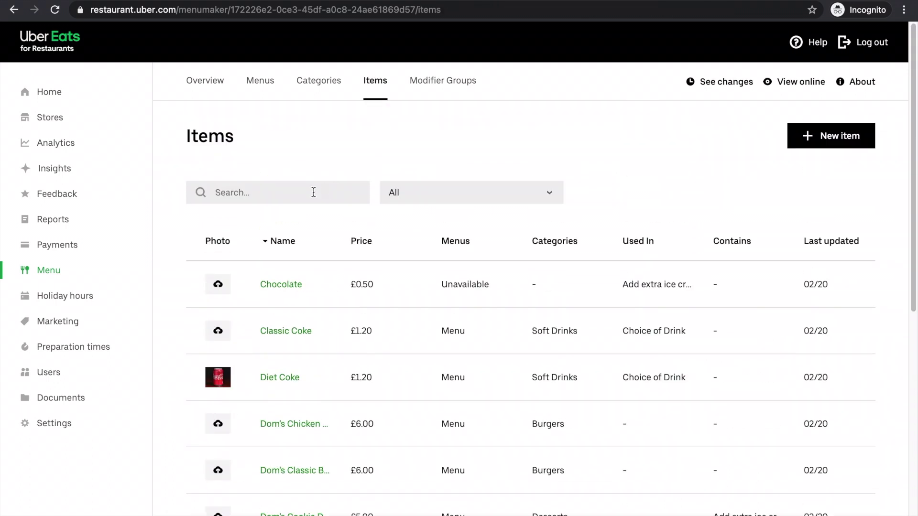
left_click(314, 192)
type("classi")
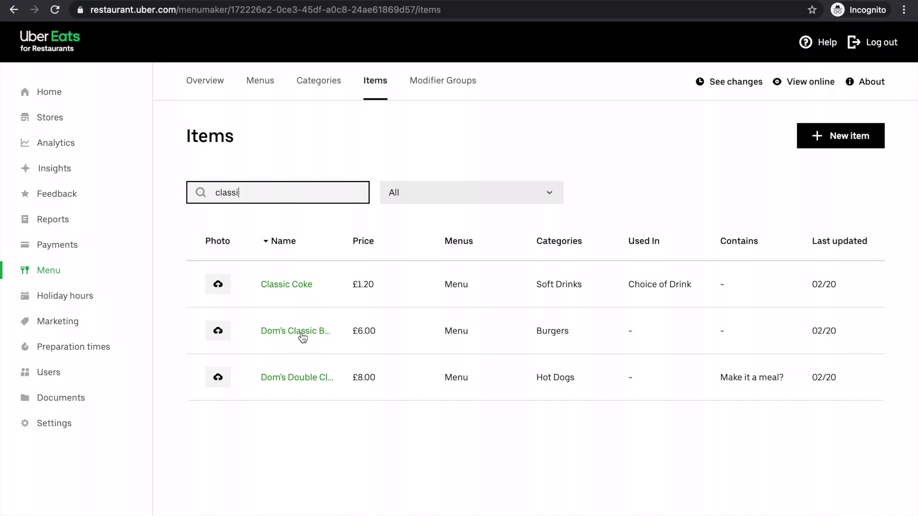
Open Dom's Double Classic Burger from the Items list and scroll through its details
left_click(296, 379)
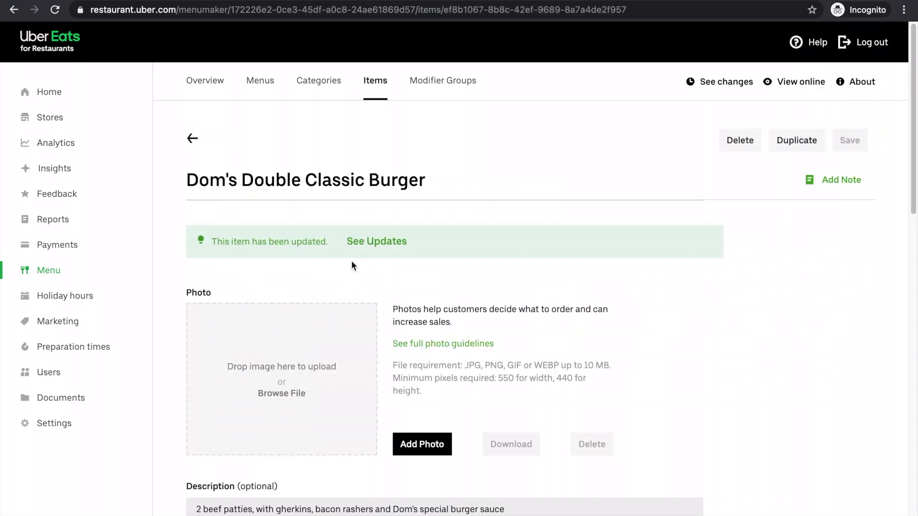
scroll(397, 292, "down", 5)
left_click_drag(563, 252, 173, 247)
scroll(343, 260, "down", 12)
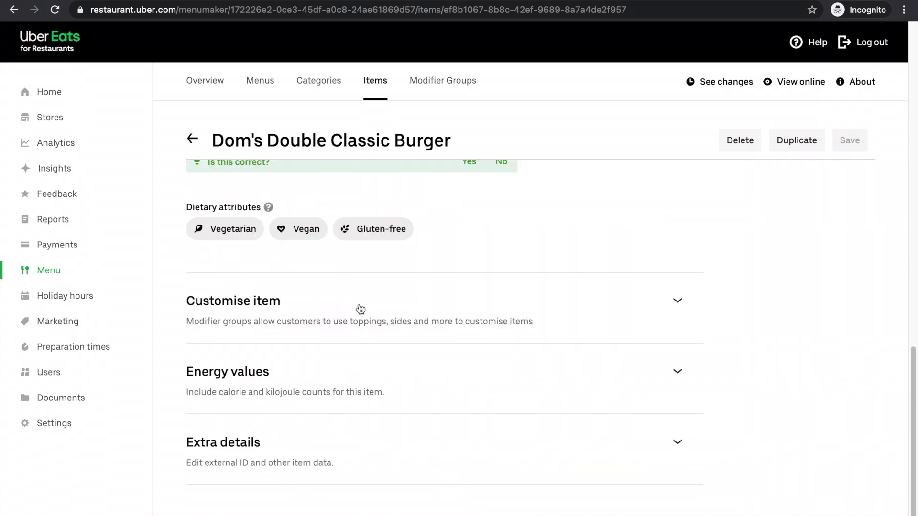
scroll(426, 189, "up", 15)
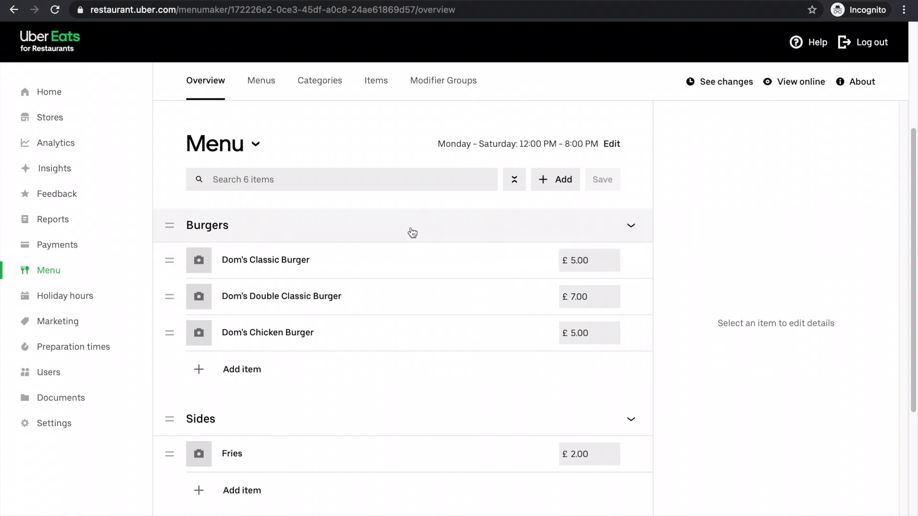
Set the burger prices: Classic £6, Double Classic £8, Chicken £6
scroll(410, 229, "down", 5)
scroll(411, 335, "up", 8)
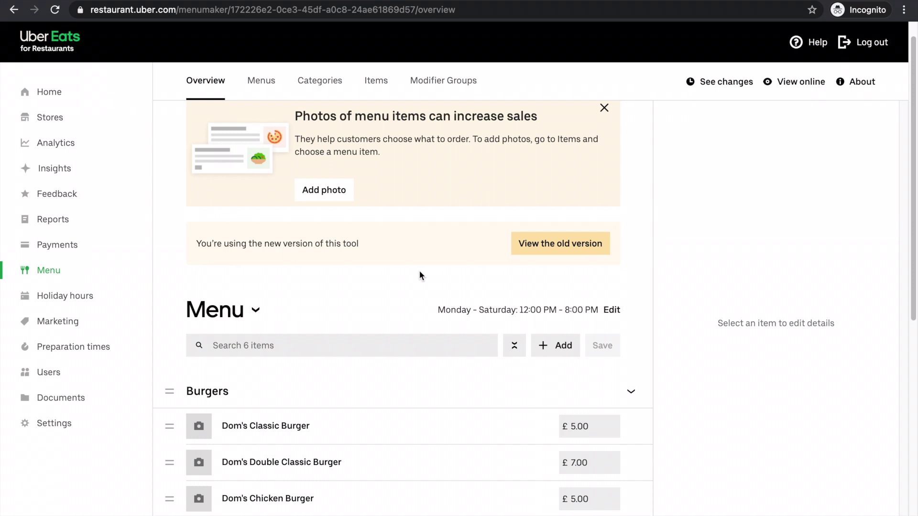
scroll(460, 261, "down", 5)
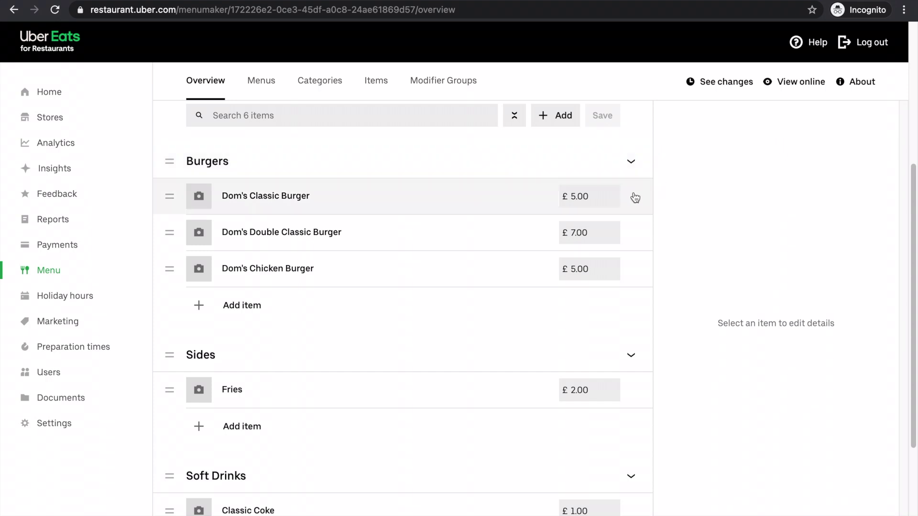
left_click(593, 197)
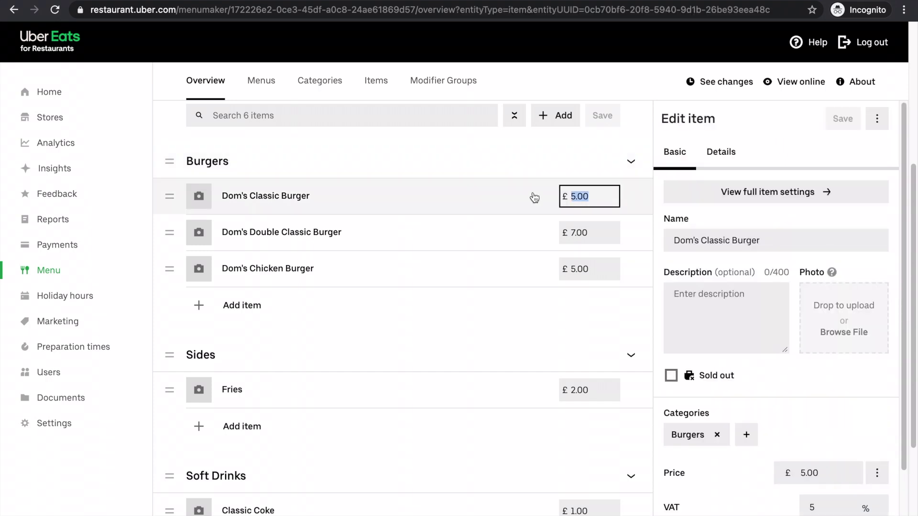
type("6")
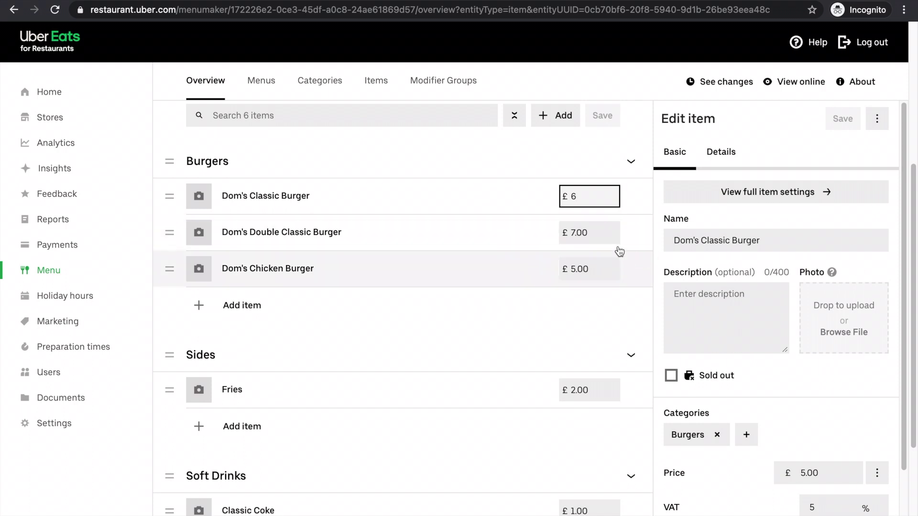
left_click(590, 233)
type("8")
left_click(583, 269)
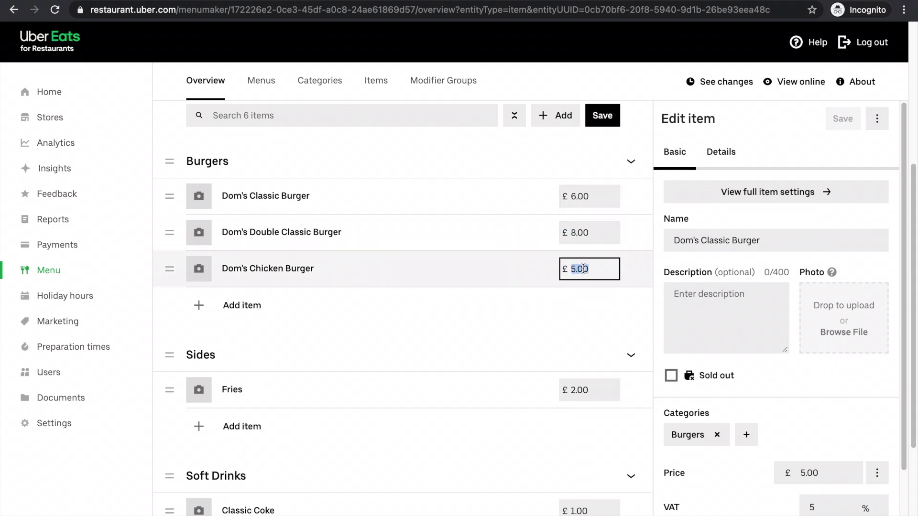
type("6")
Set Fries to £2.50, Classic Coke to £1.20, and retype Diet Coke's price ending as 20
left_click(581, 388)
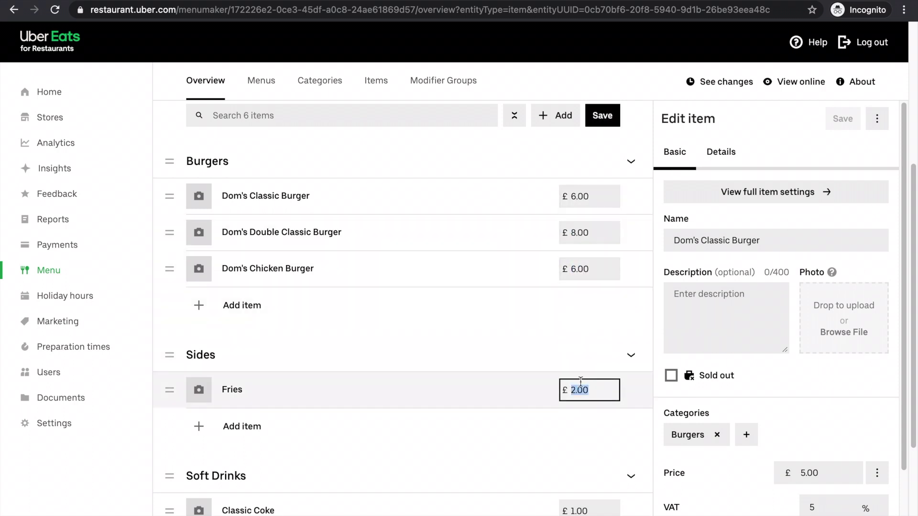
type("2.50")
scroll(574, 384, "down", 3)
left_click(591, 341)
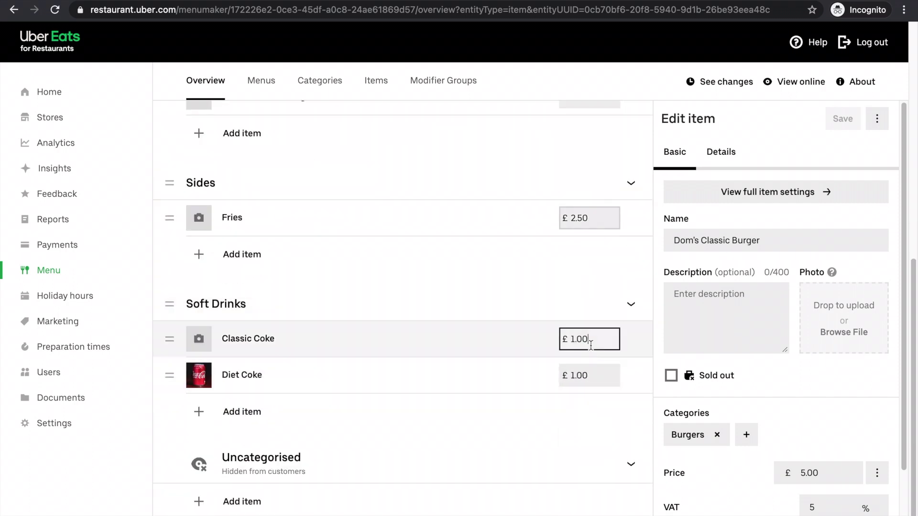
type("1.20")
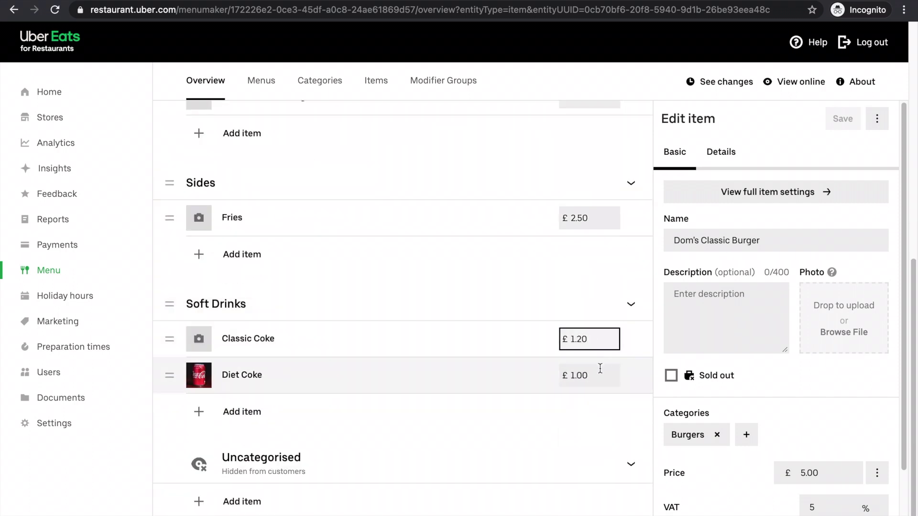
left_click(607, 374)
left_click(612, 376)
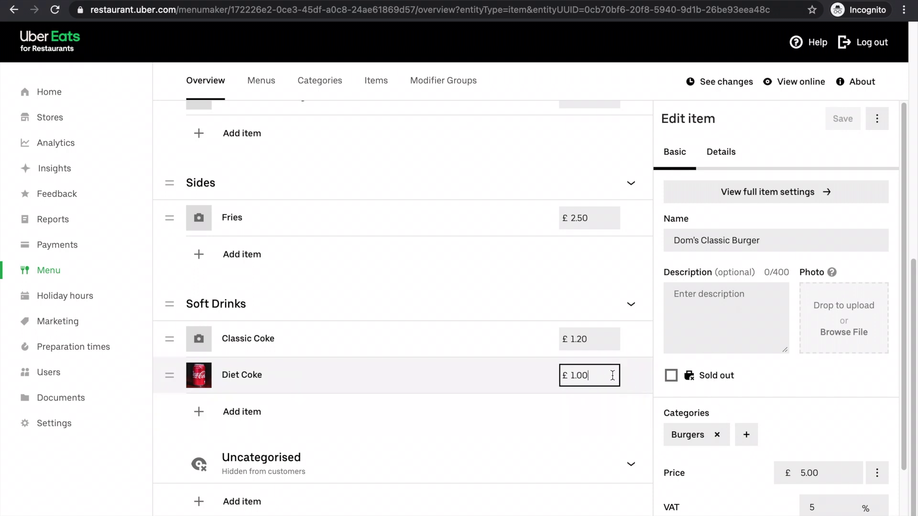
key("BackSpace")
key("BackSpace")
type("20")
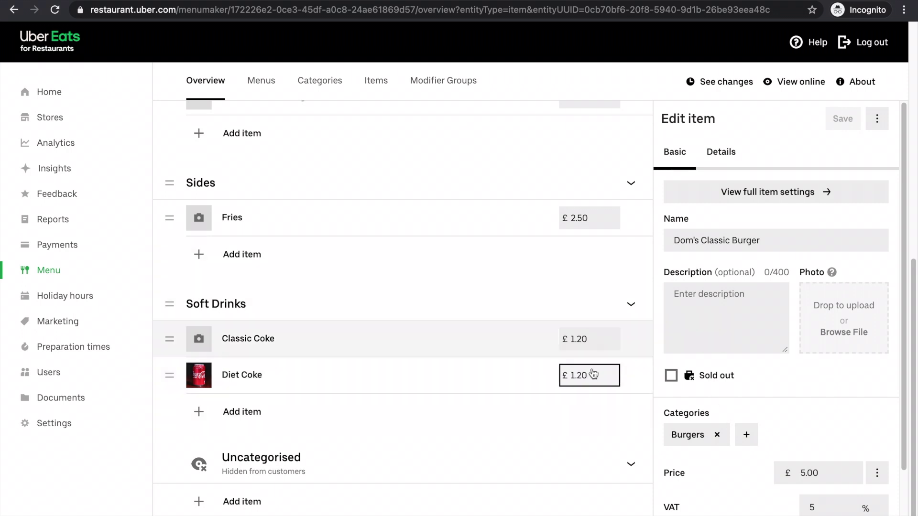
Save the menu with the raised prices and scroll through to check them
scroll(592, 375, "up", 5)
scroll(598, 431, "down", 5)
scroll(512, 311, "up", 6)
left_click(608, 220)
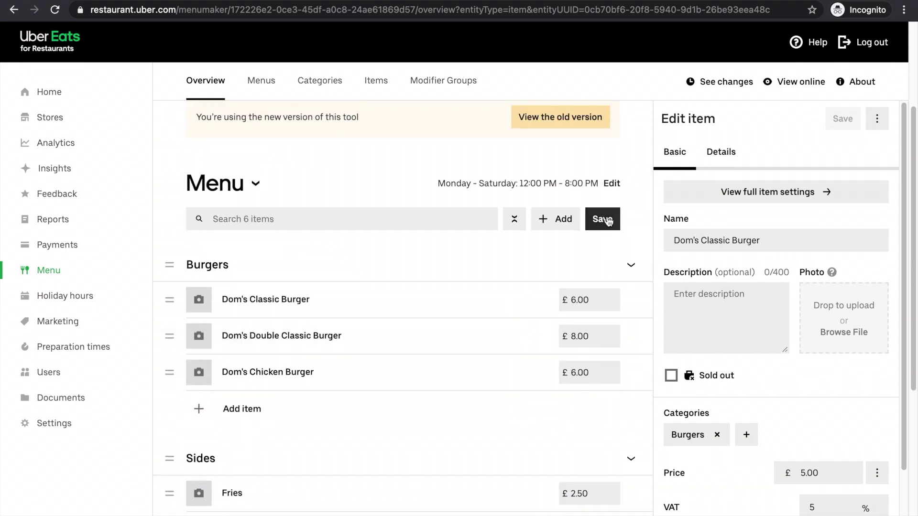
left_click(608, 220)
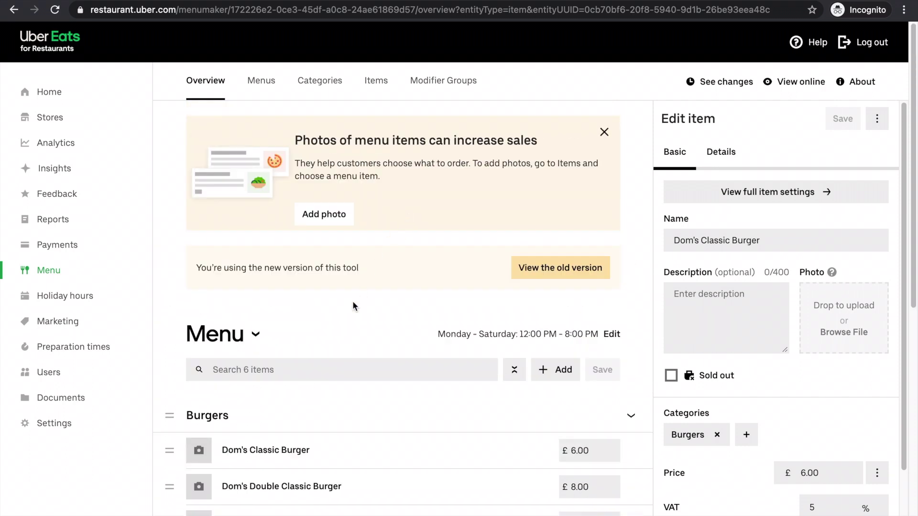
scroll(342, 303, "down", 5)
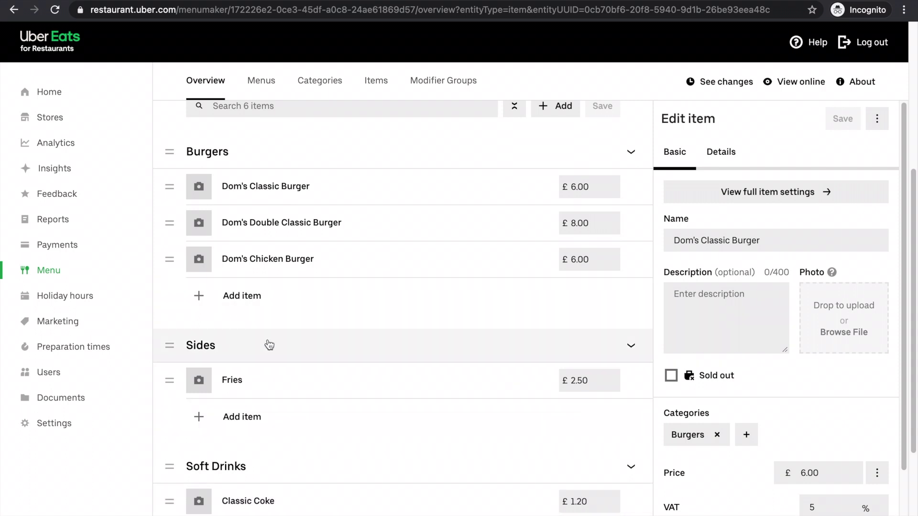
scroll(286, 335, "up", 3)
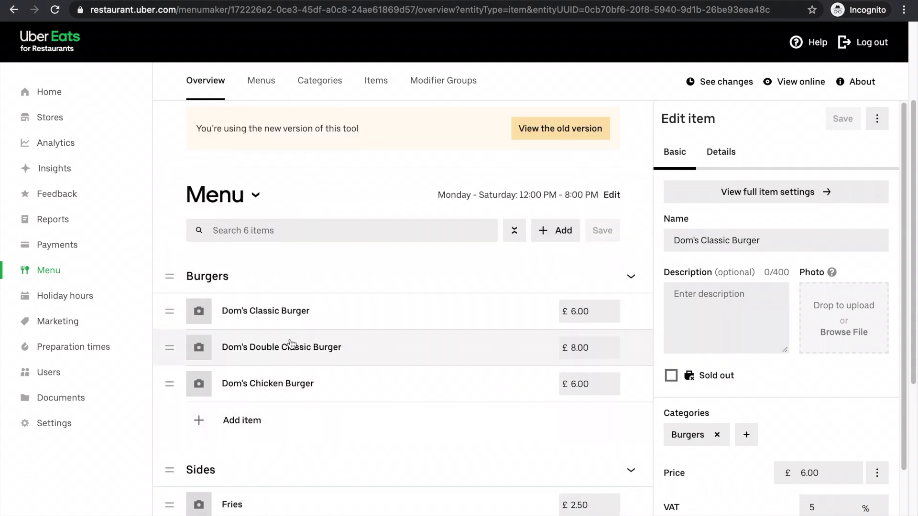
Add a 'Hot Dogs' category with the Menu box ticked, save it, and return to the overview
left_click(320, 82)
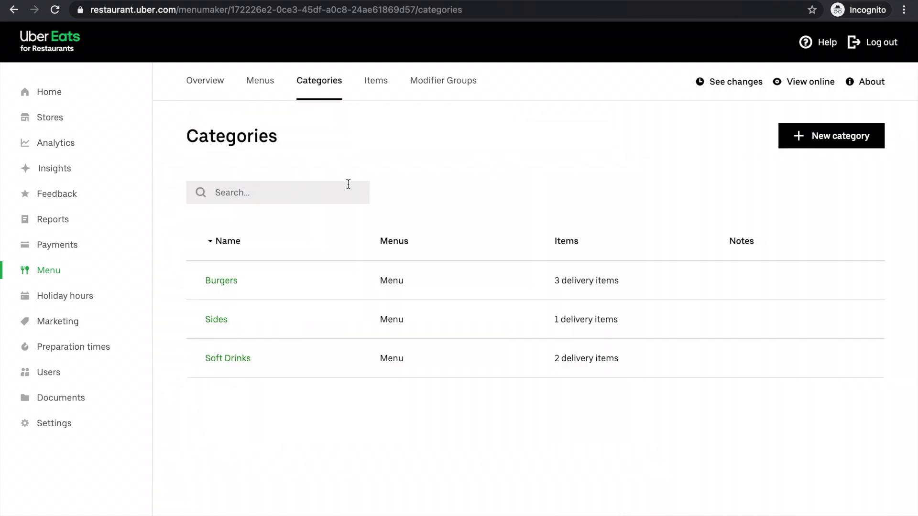
left_click(825, 139)
left_click(375, 186)
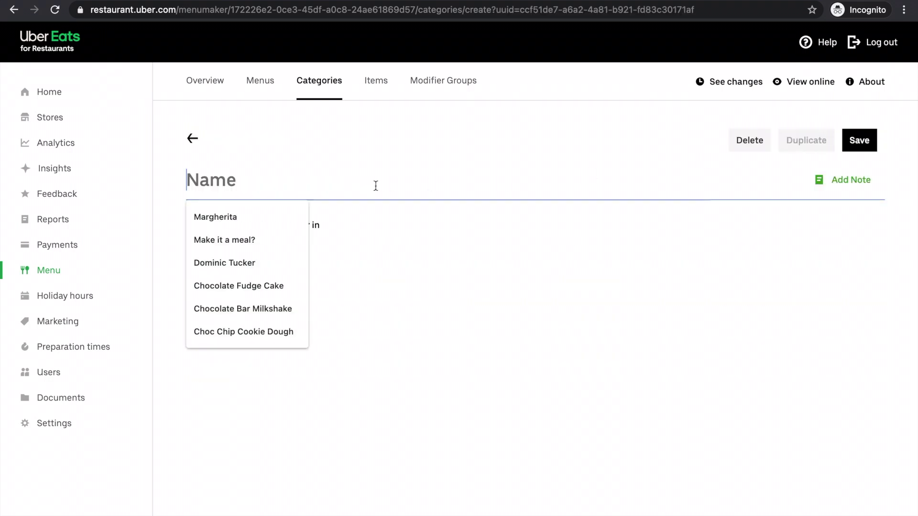
left_click(266, 187)
left_click(266, 187)
type("Hot ")
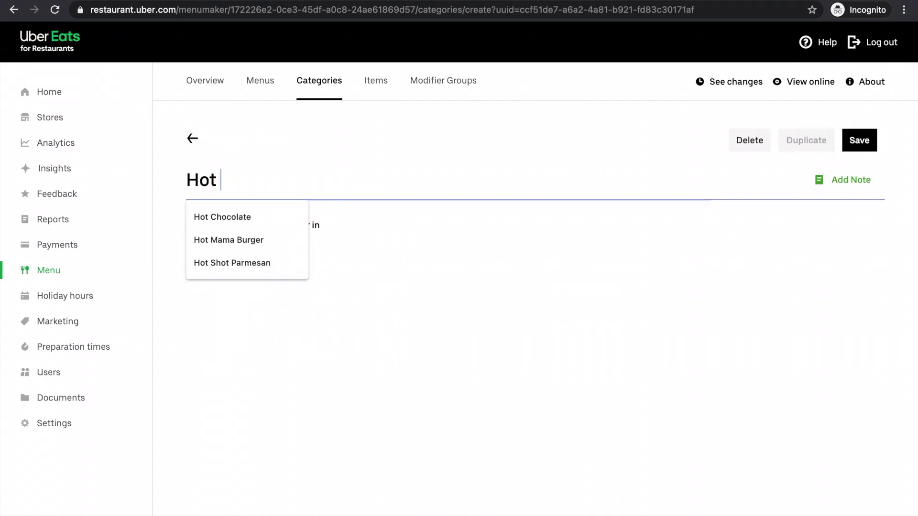
type("Dogs")
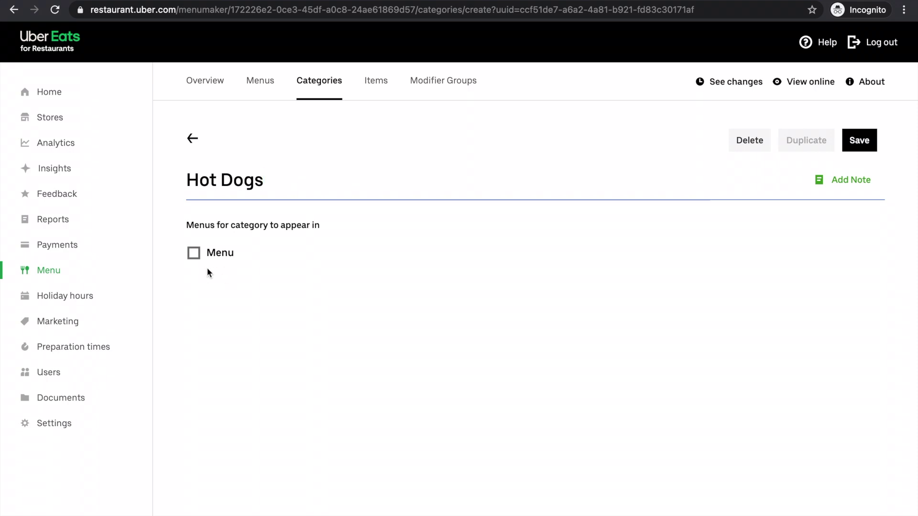
left_click(193, 253)
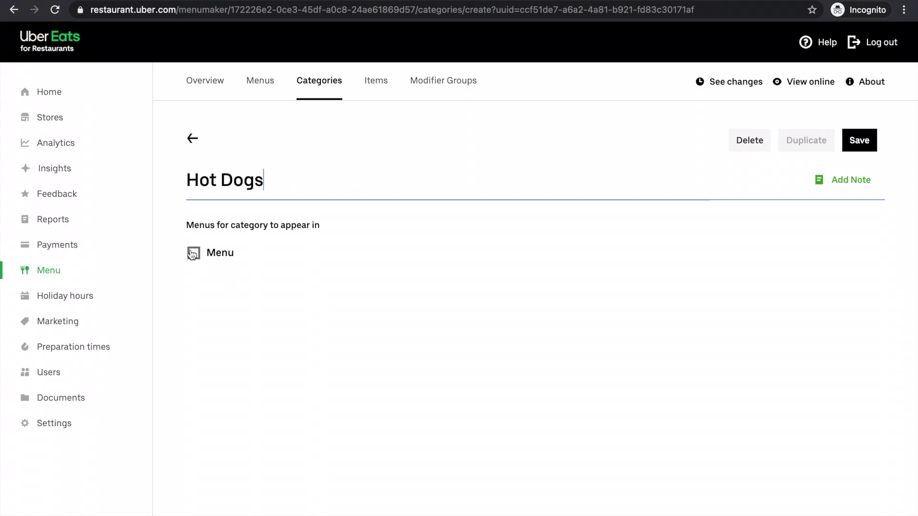
left_click(858, 145)
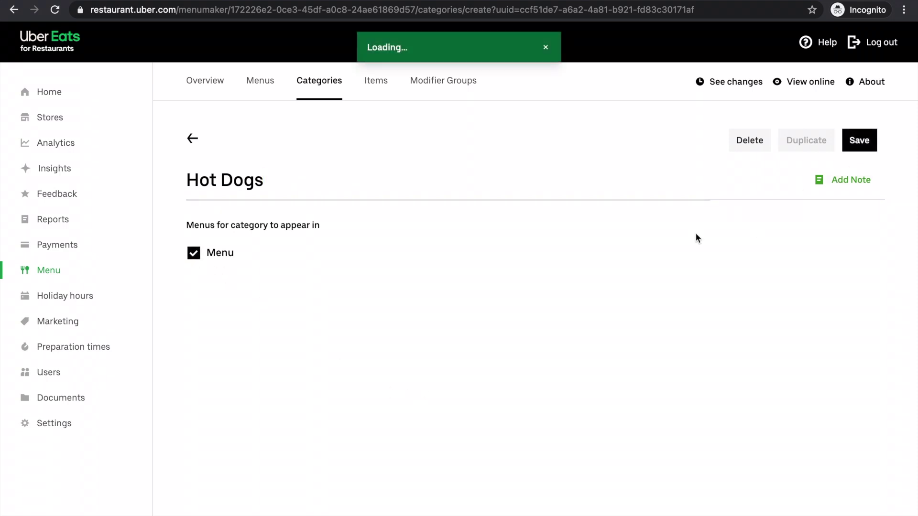
left_click(192, 82)
Drag Hot Dogs above Soft Drinks, save the order, and open the Items table
scroll(306, 306, "down", 10)
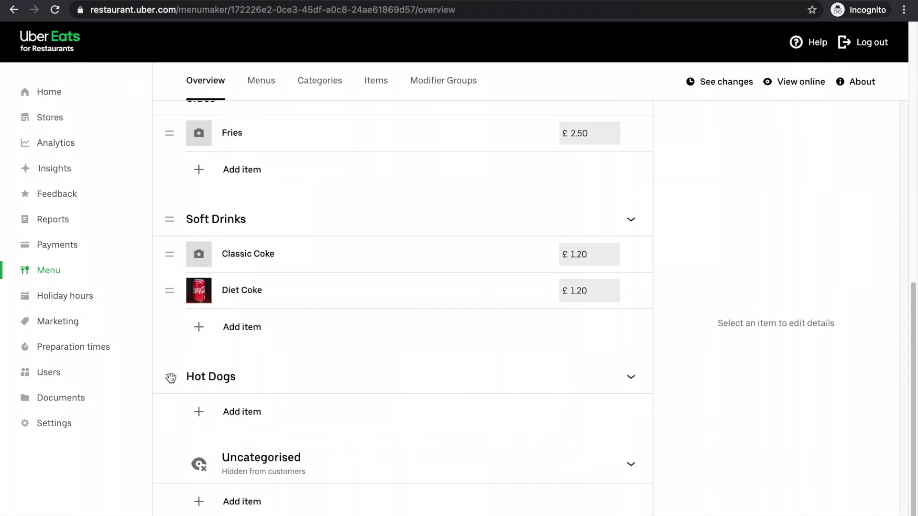
left_click_drag(171, 378, 170, 218)
scroll(453, 252, "up", 10)
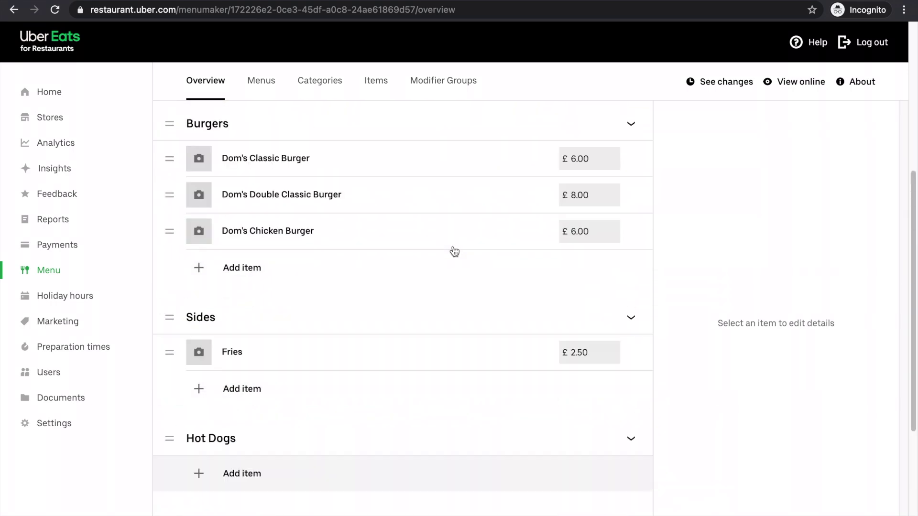
left_click(605, 369)
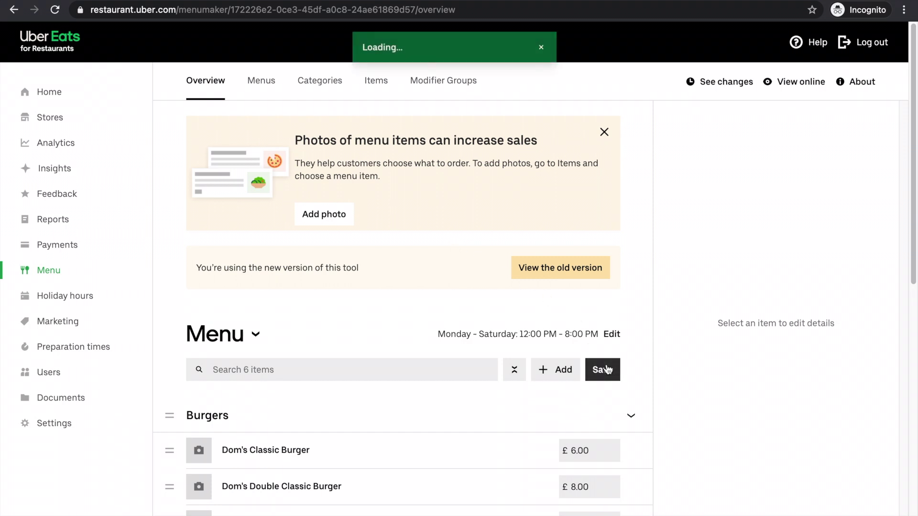
scroll(257, 293, "down", 10)
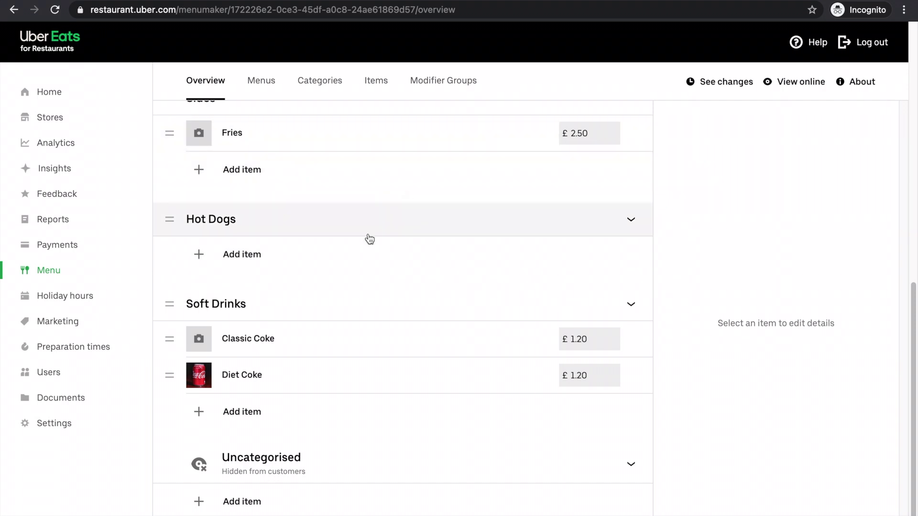
scroll(375, 168, "up", 3)
left_click(378, 83)
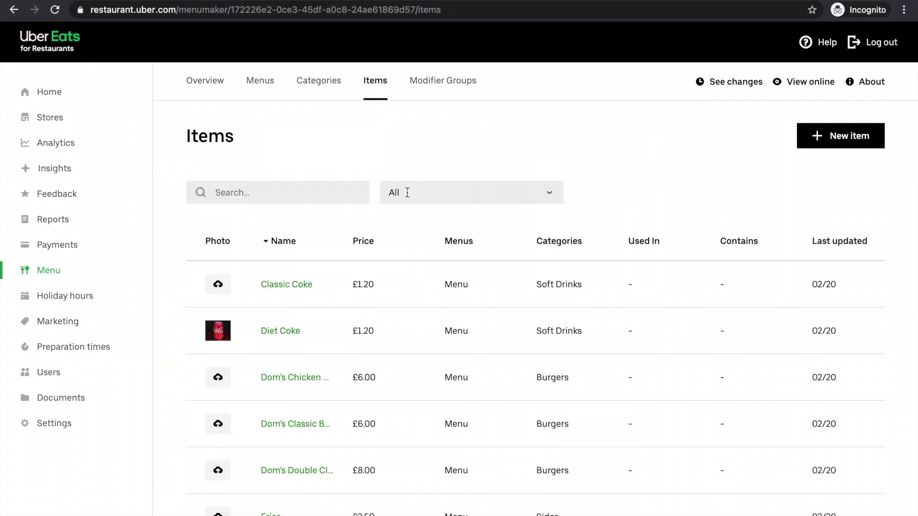
Create a new item 'Dom's Hot Dog' described as 'Premium hot dog served with hot dog sauce and fried onions'
left_click(845, 142)
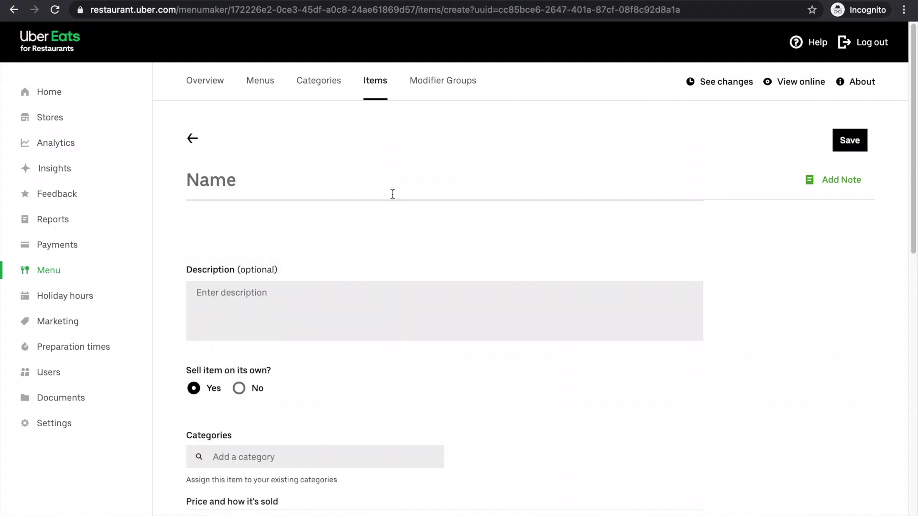
left_click(393, 194)
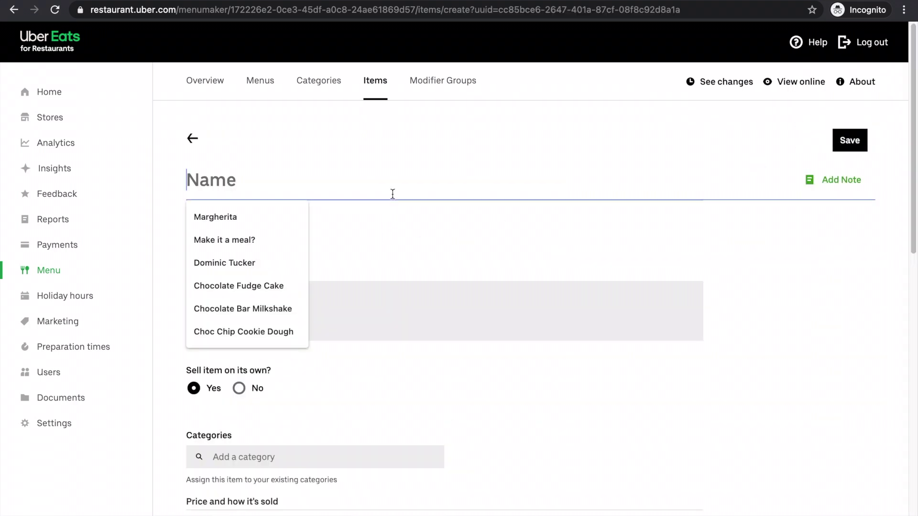
type("Dom'")
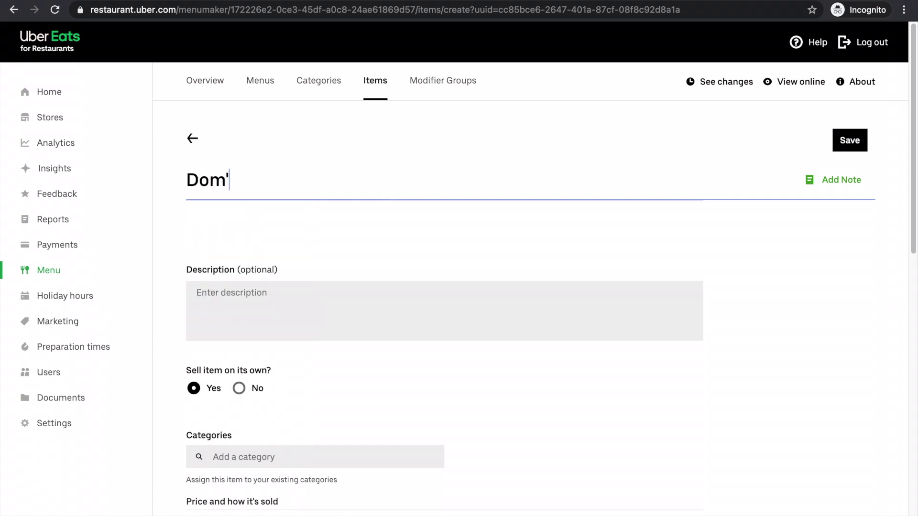
type("s Hot Dog")
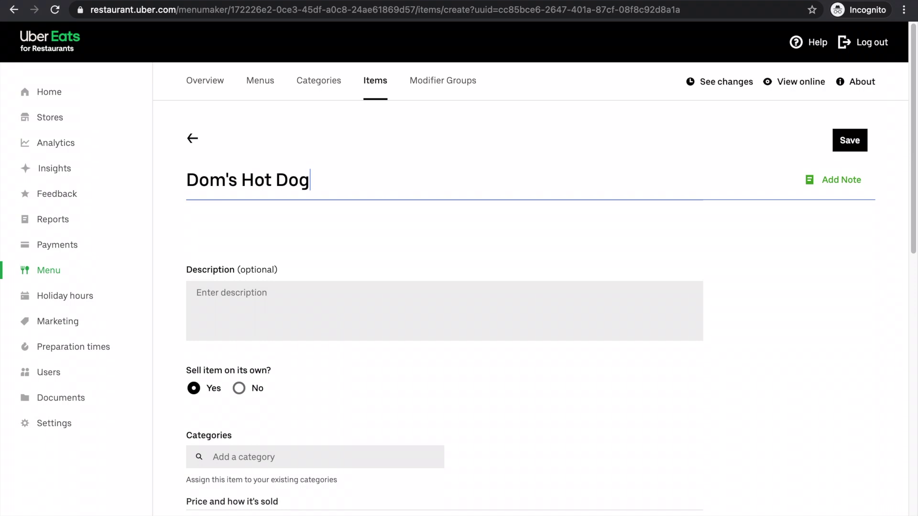
left_click(197, 292)
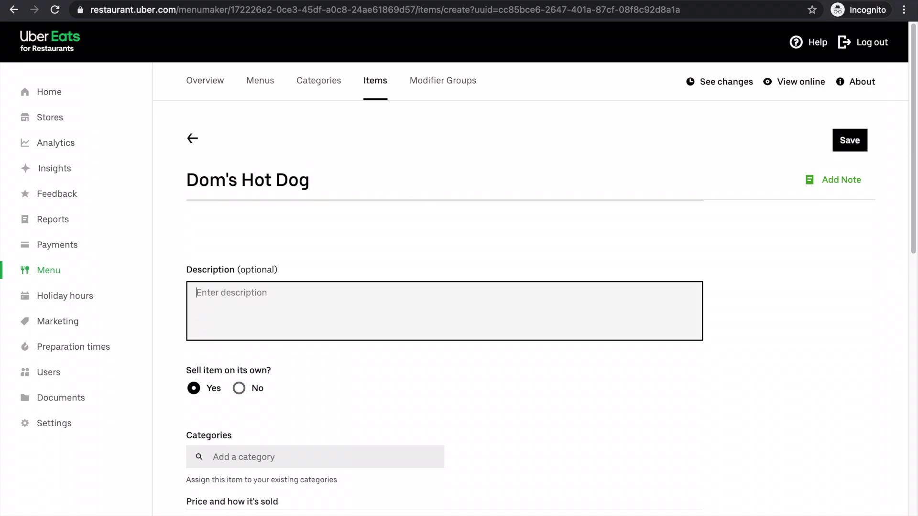
type("Premium hot dog ser")
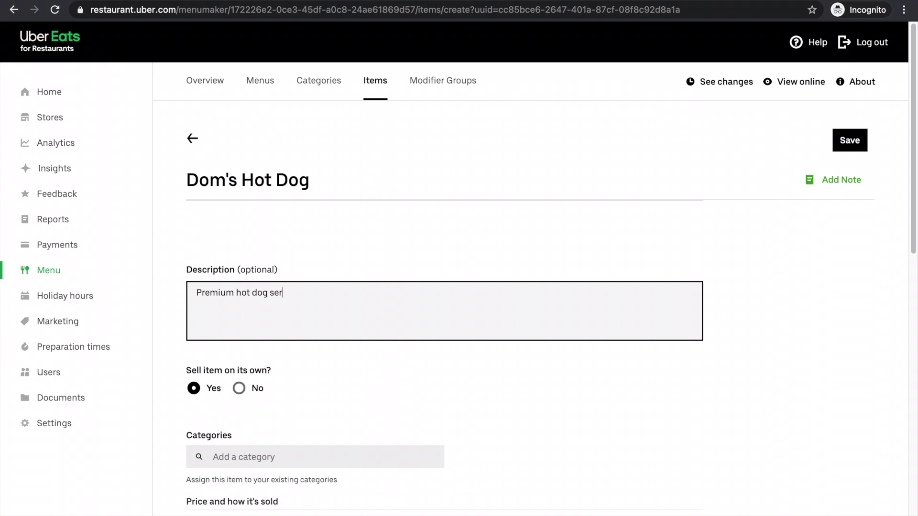
type("ved with hot dog sauce an")
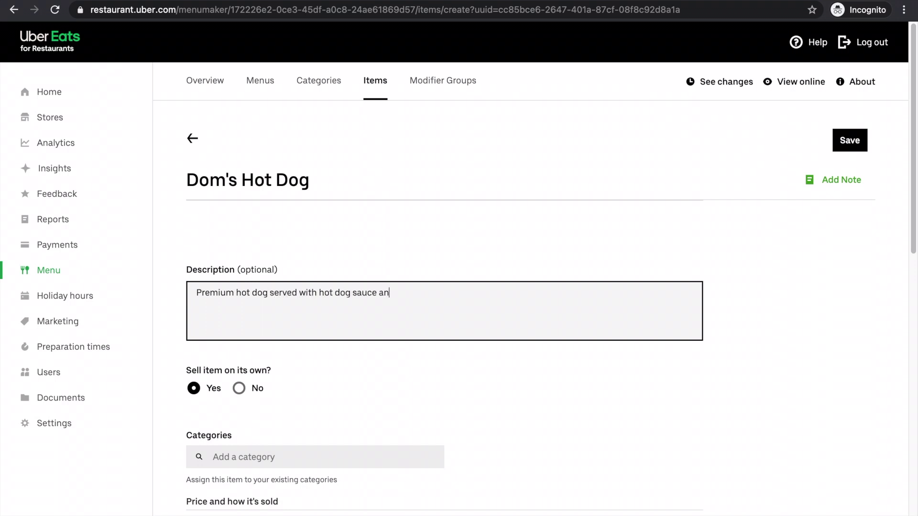
type("d fried onions")
scroll(338, 258, "down", 5)
scroll(340, 259, "up", 2)
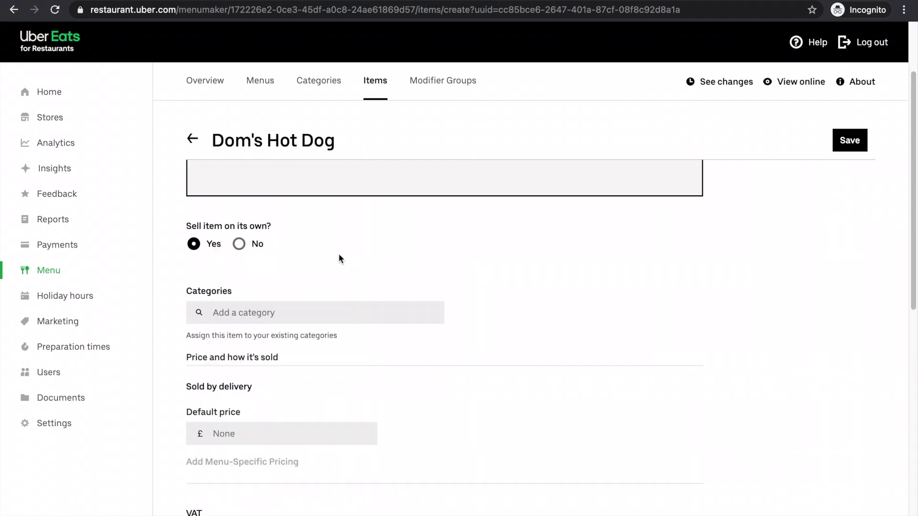
Put it in Hot Dogs with a £5 default price, save, and view the menu overview
left_click(334, 306)
left_click(276, 374)
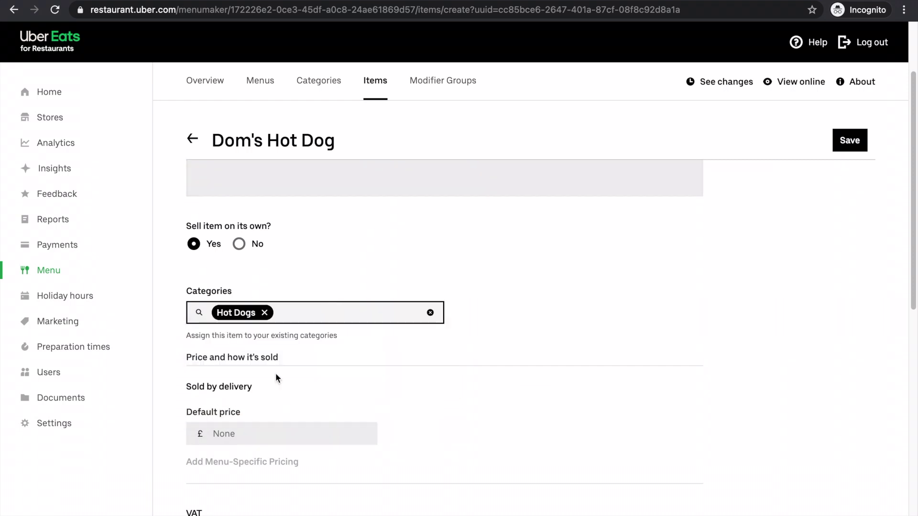
left_click(272, 428)
type("5")
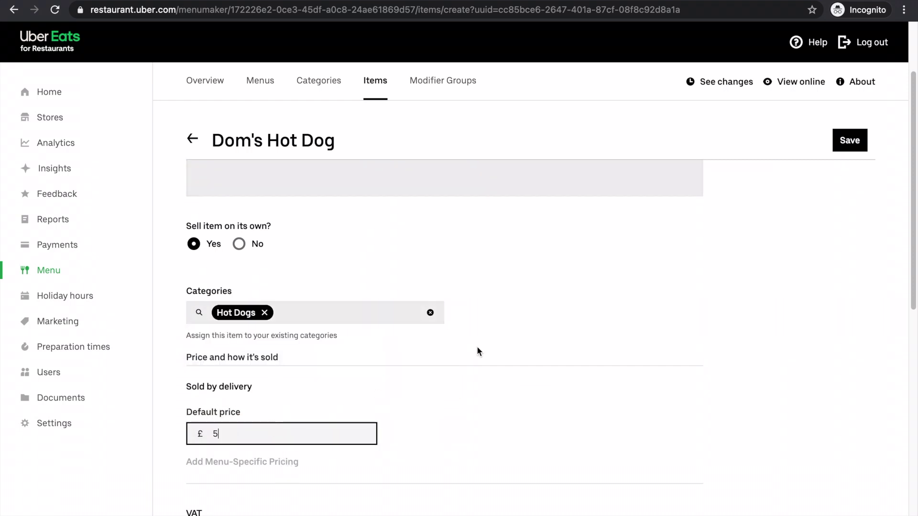
left_click(599, 326)
scroll(598, 327, "down", 6)
scroll(587, 337, "up", 10)
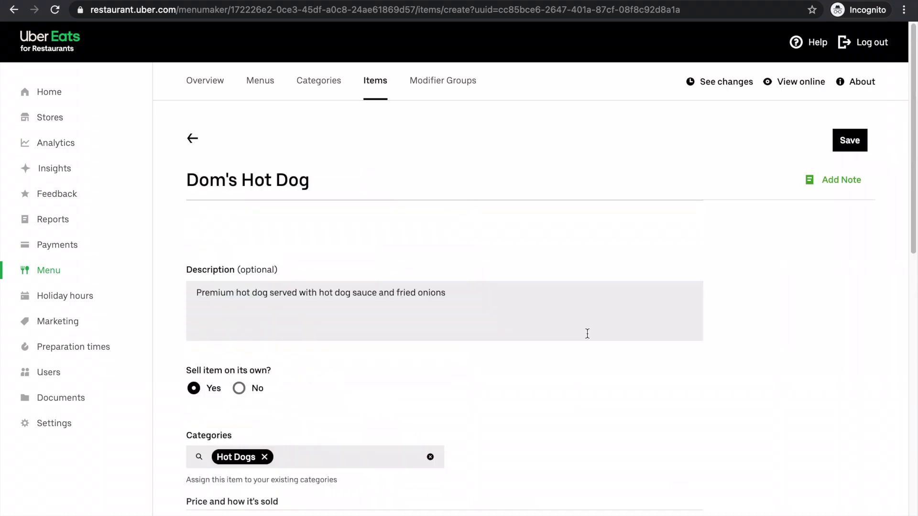
left_click(853, 141)
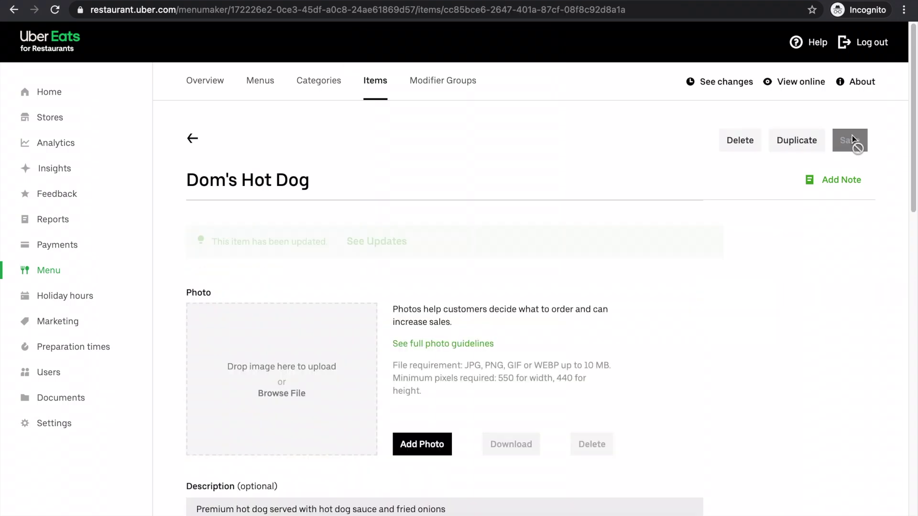
left_click(210, 84)
scroll(223, 151, "down", 10)
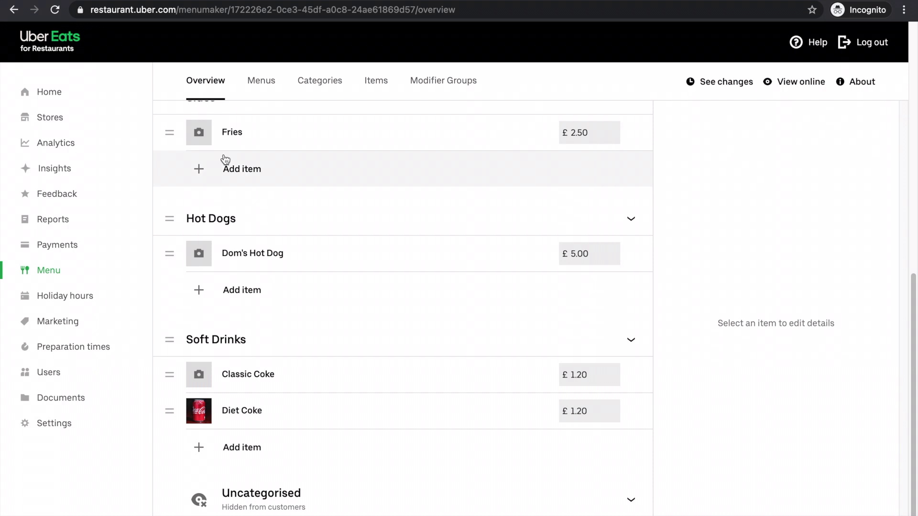